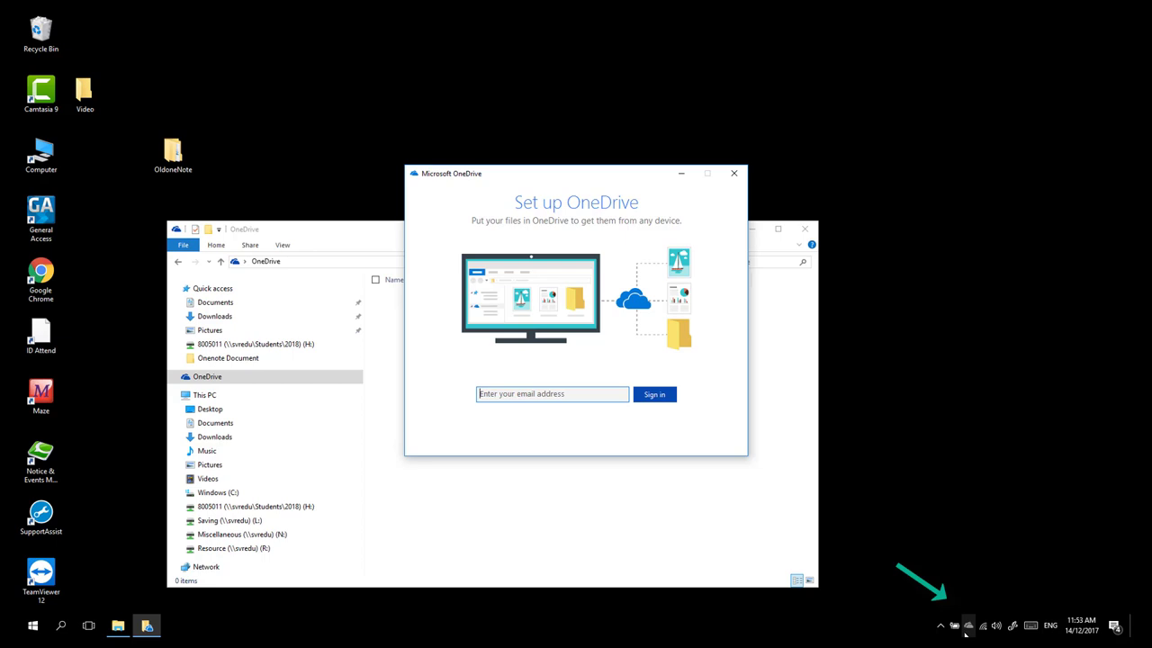
Dismiss the OneDrive setup window, then launch the OneDrive desktop app from a Start search for 'onedrive'
click(734, 174)
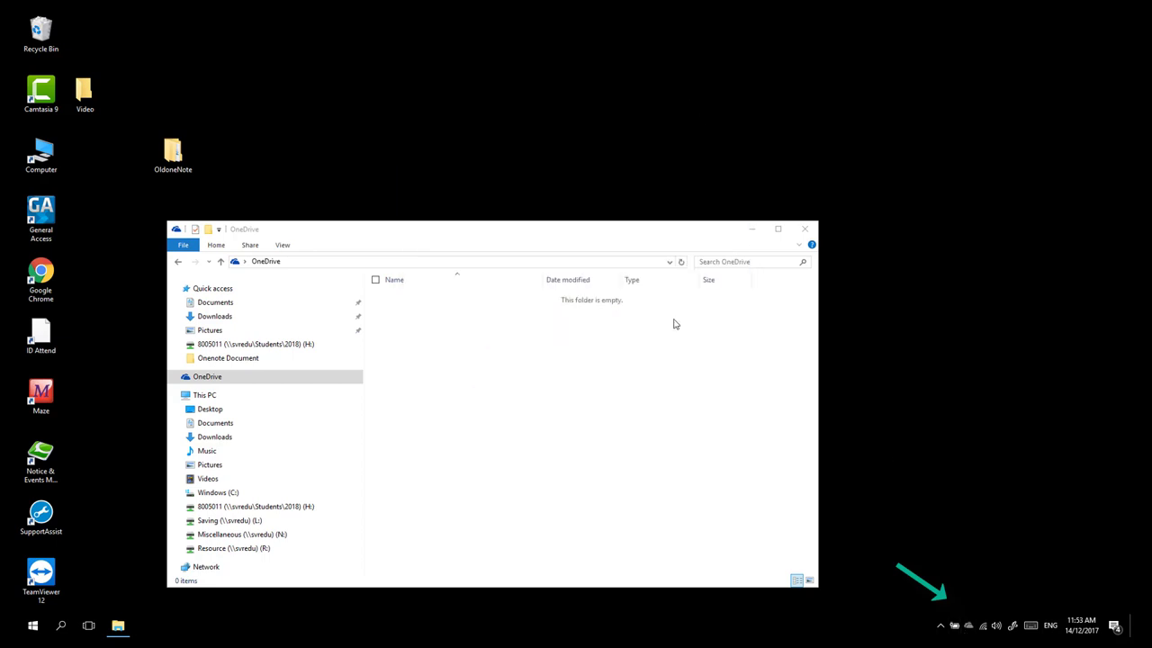
click(207, 378)
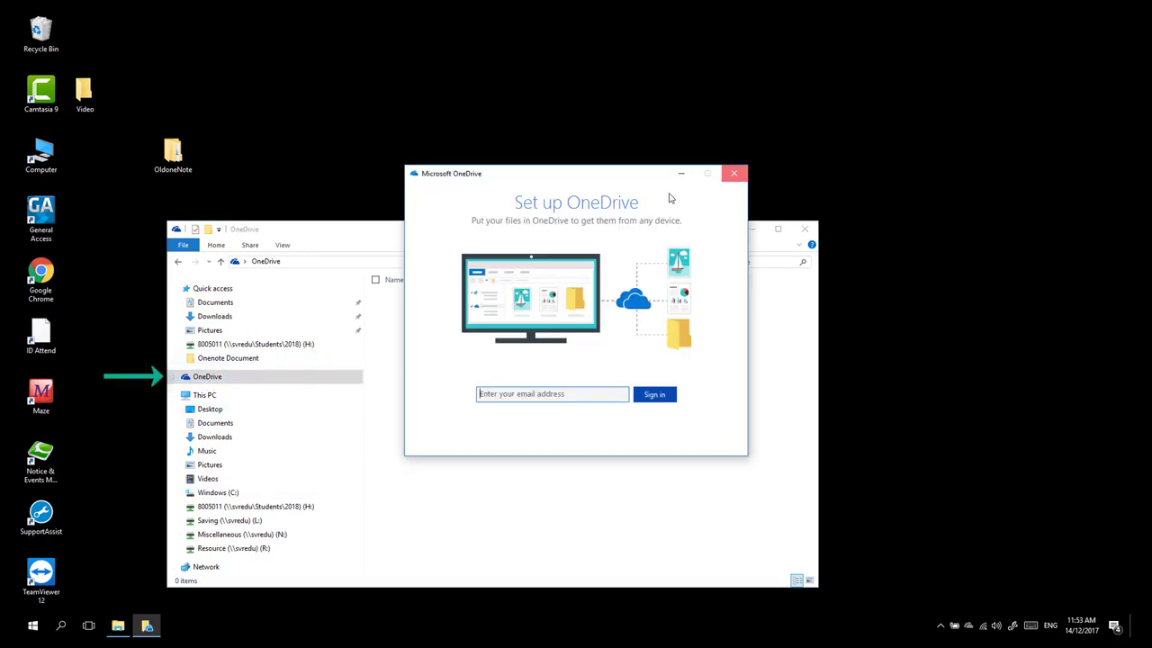
click(734, 174)
click(32, 624)
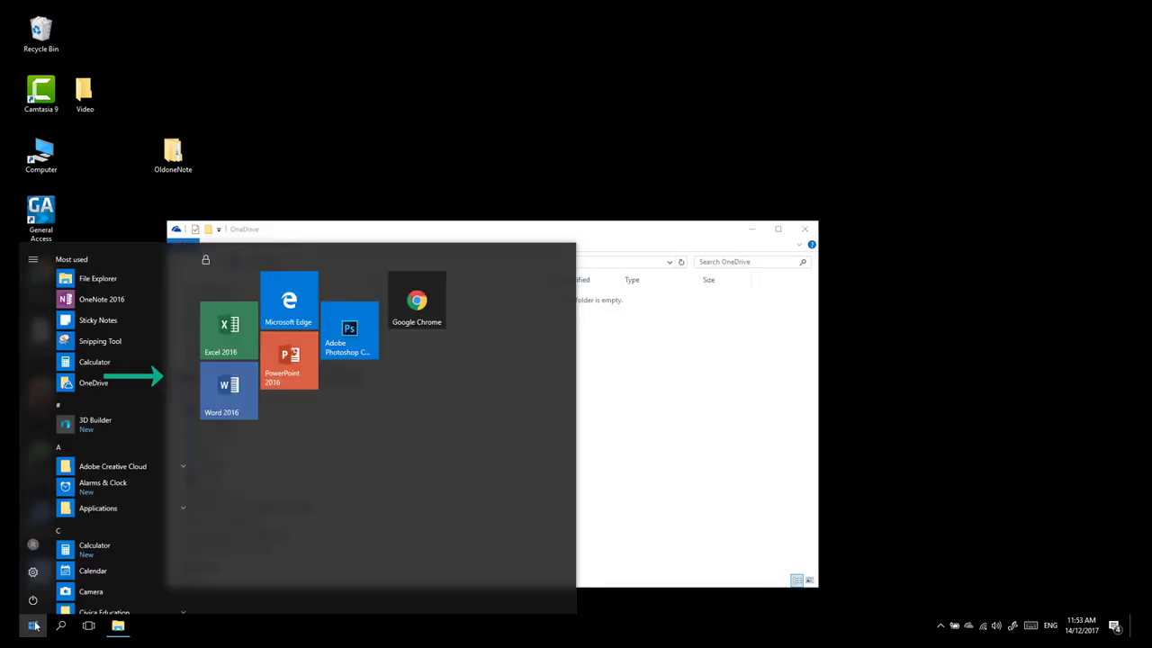
text(onedrive)
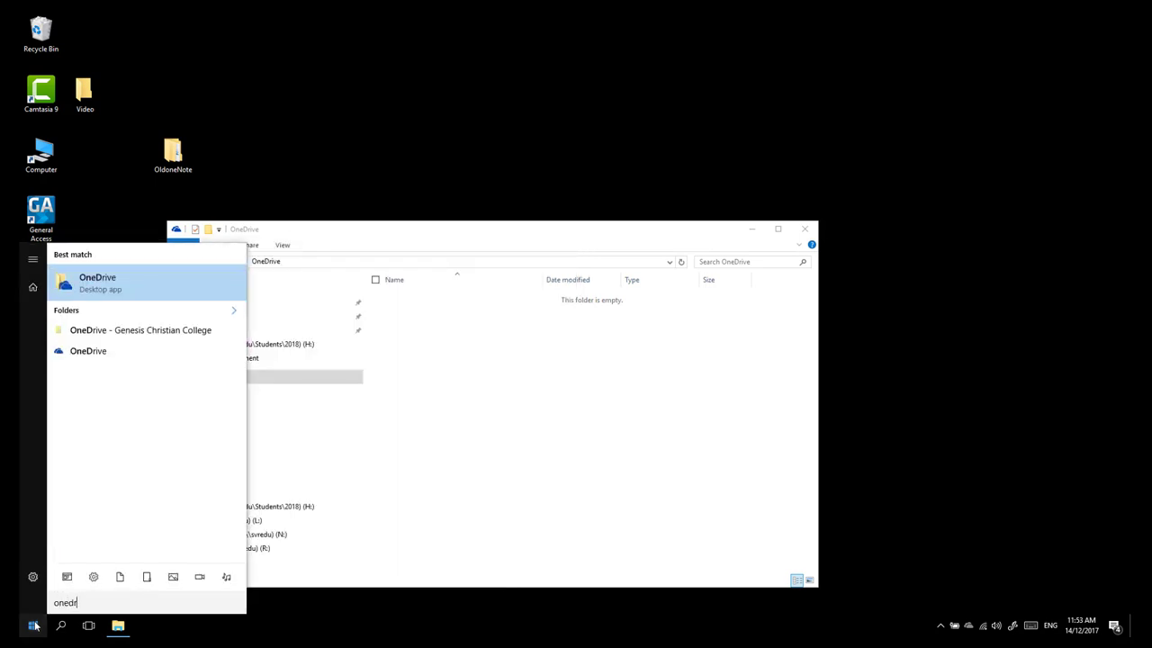
click(104, 284)
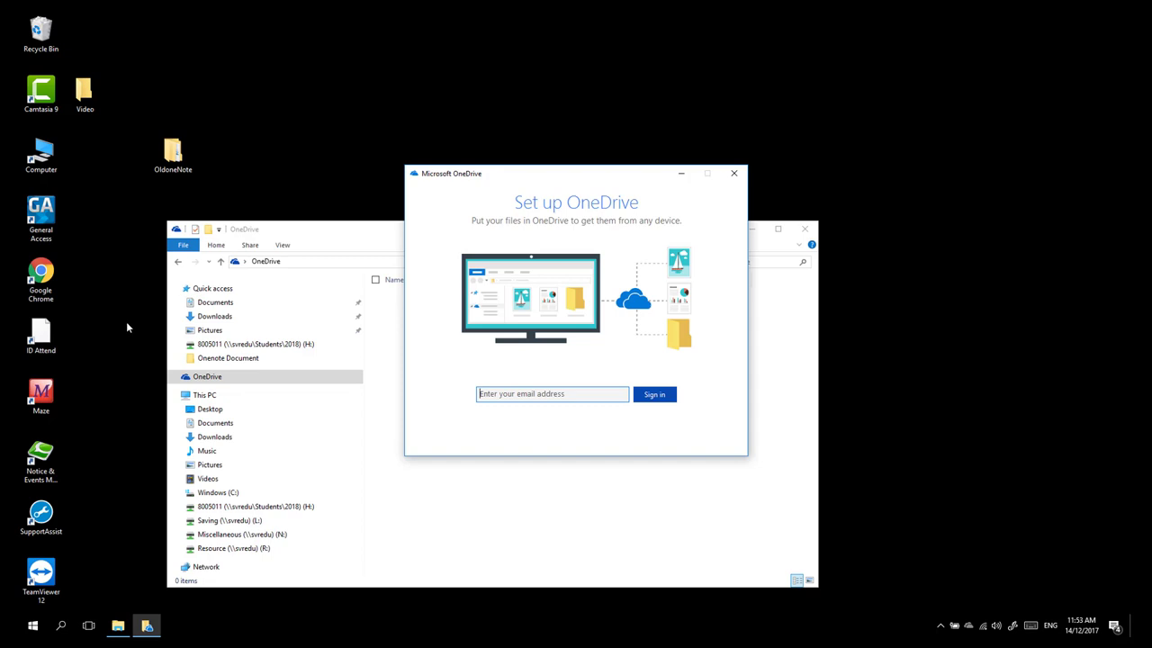
Enter the student's school e-mail address in the OneDrive sign-in field and sign in
click(480, 393)
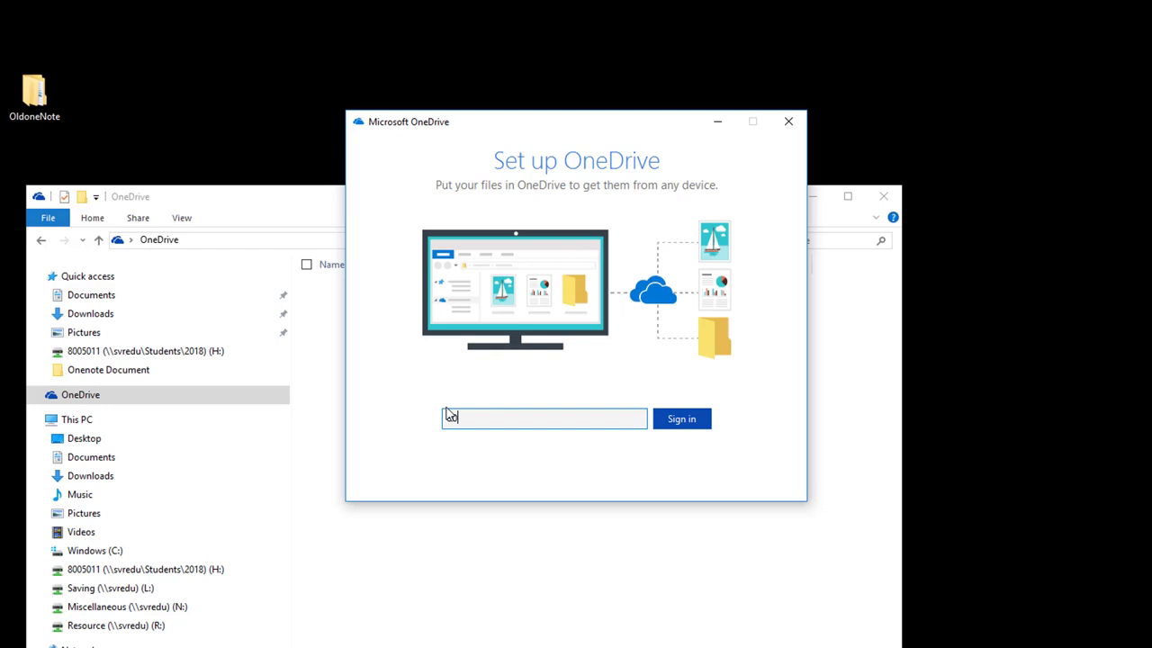
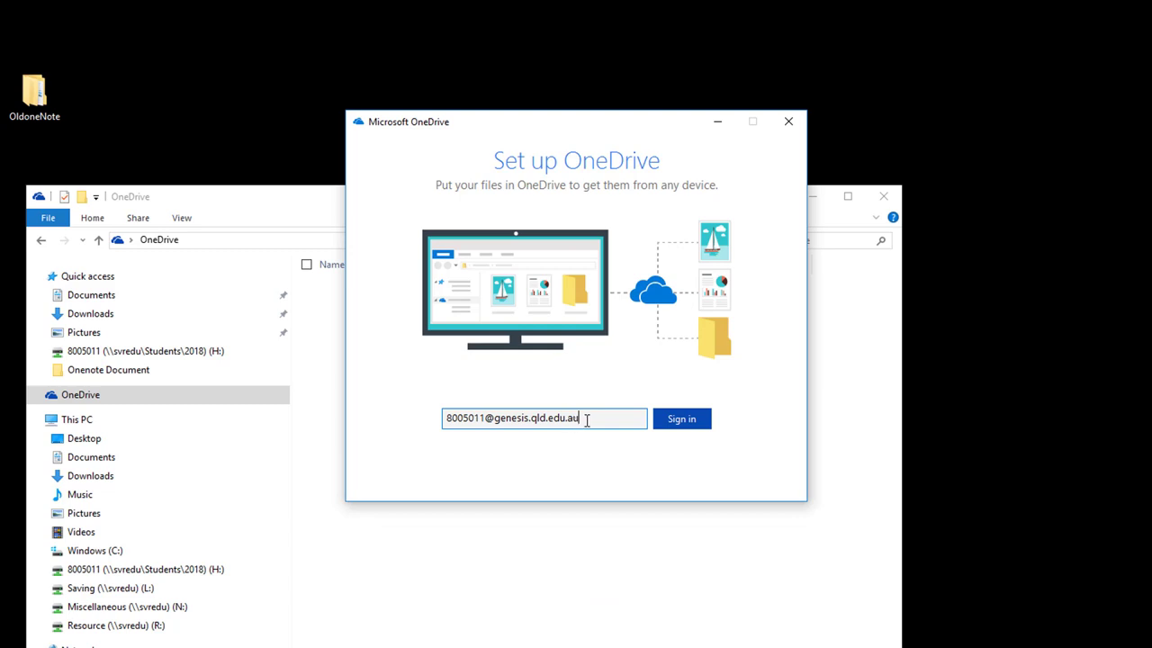
drag(447, 418, 591, 416)
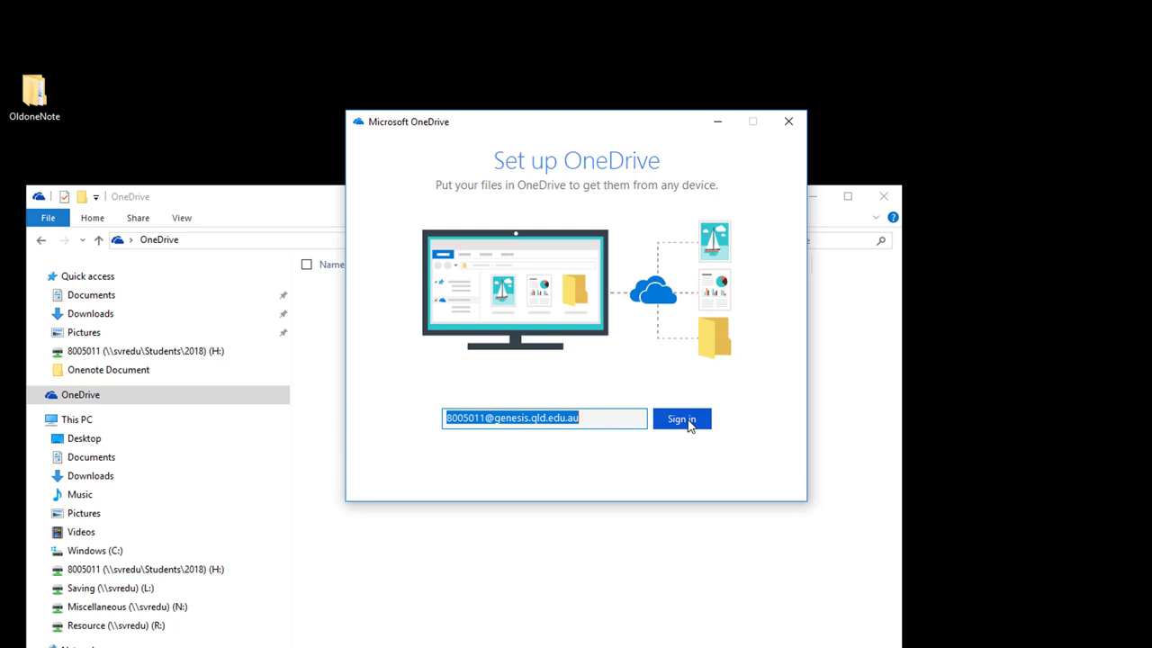
click(690, 423)
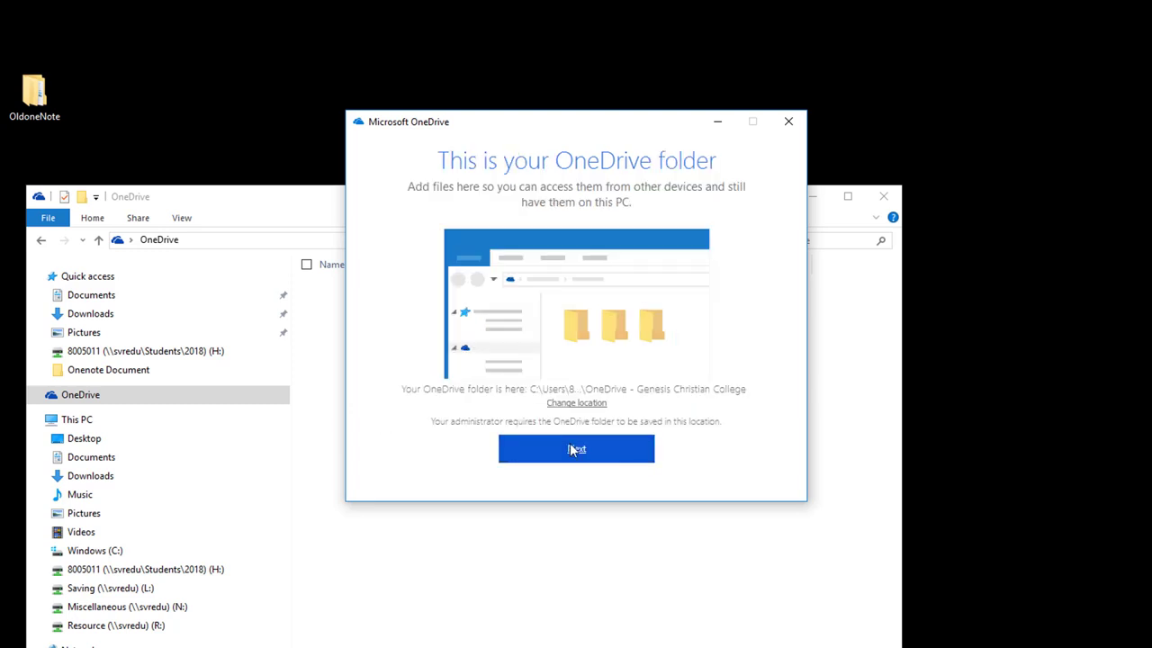
Accept the default OneDrive folder location despite existing files and sync all files and folders
click(573, 453)
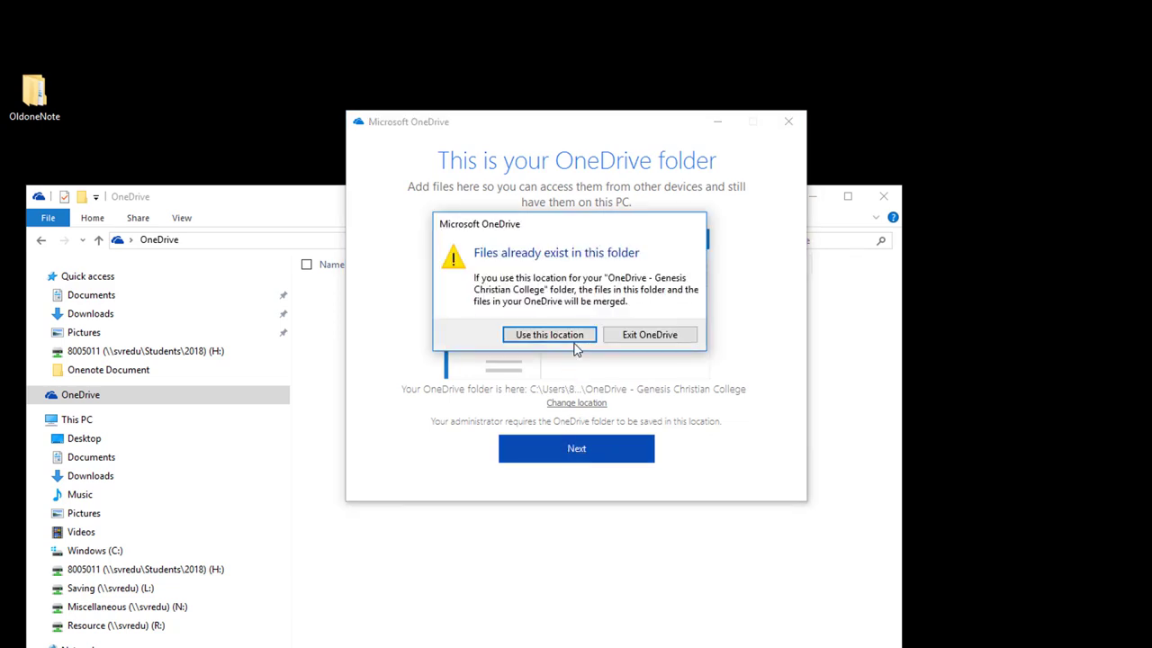
click(576, 335)
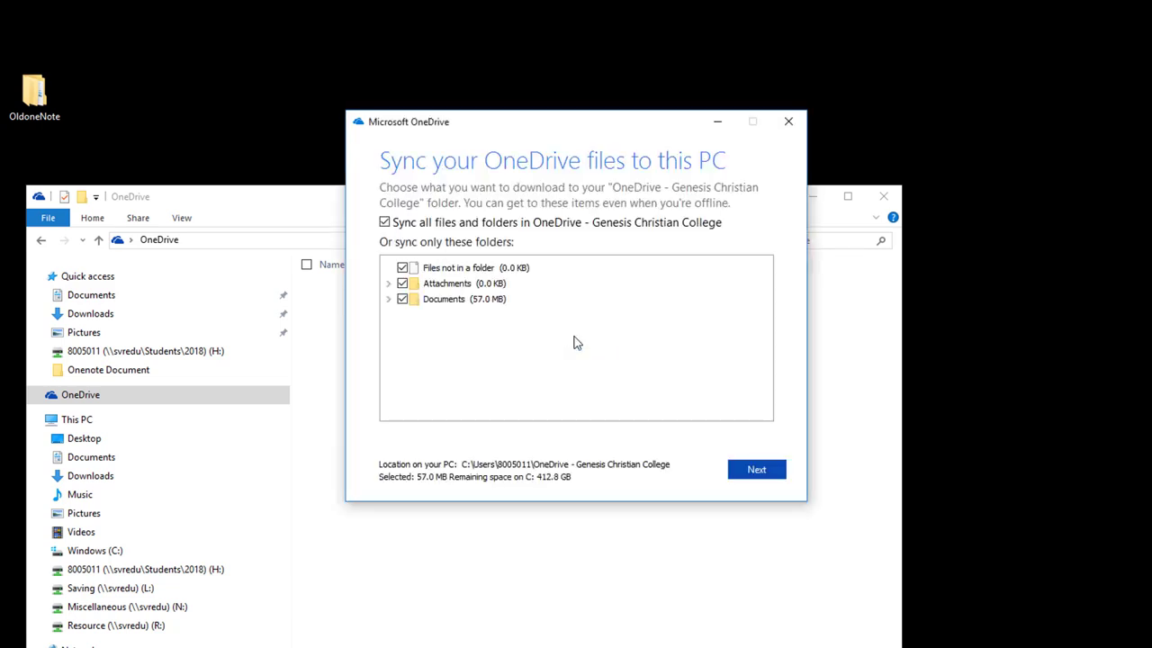
click(765, 466)
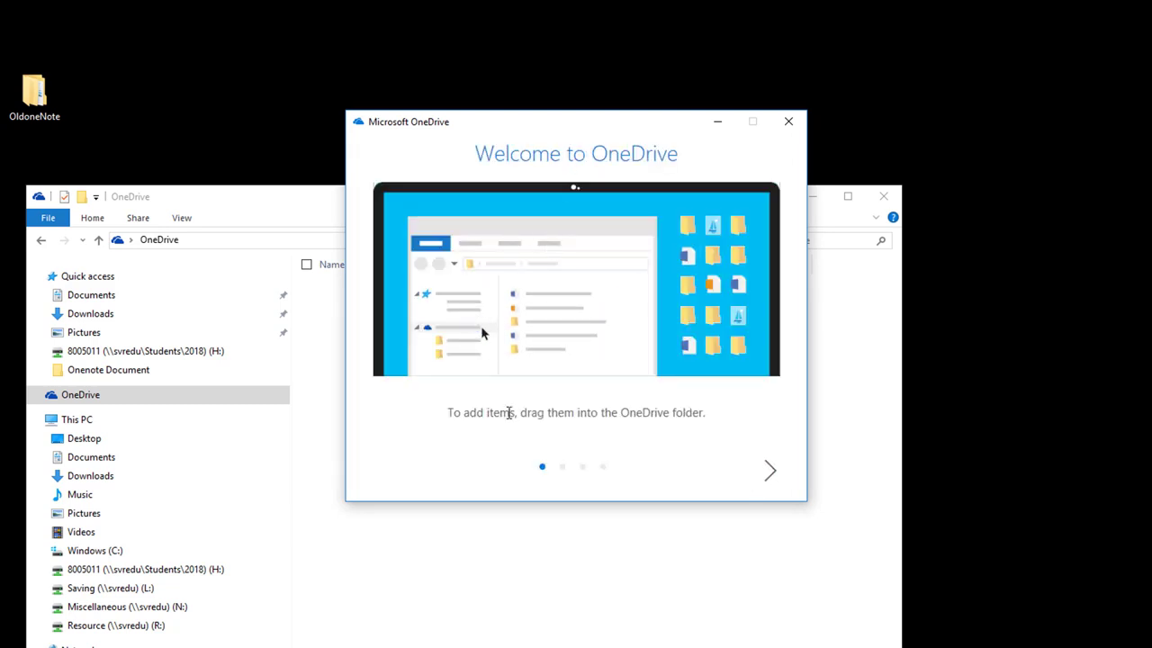
Skip through the OneDrive tour and open the OneDrive - Genesis Christian College folder
click(769, 481)
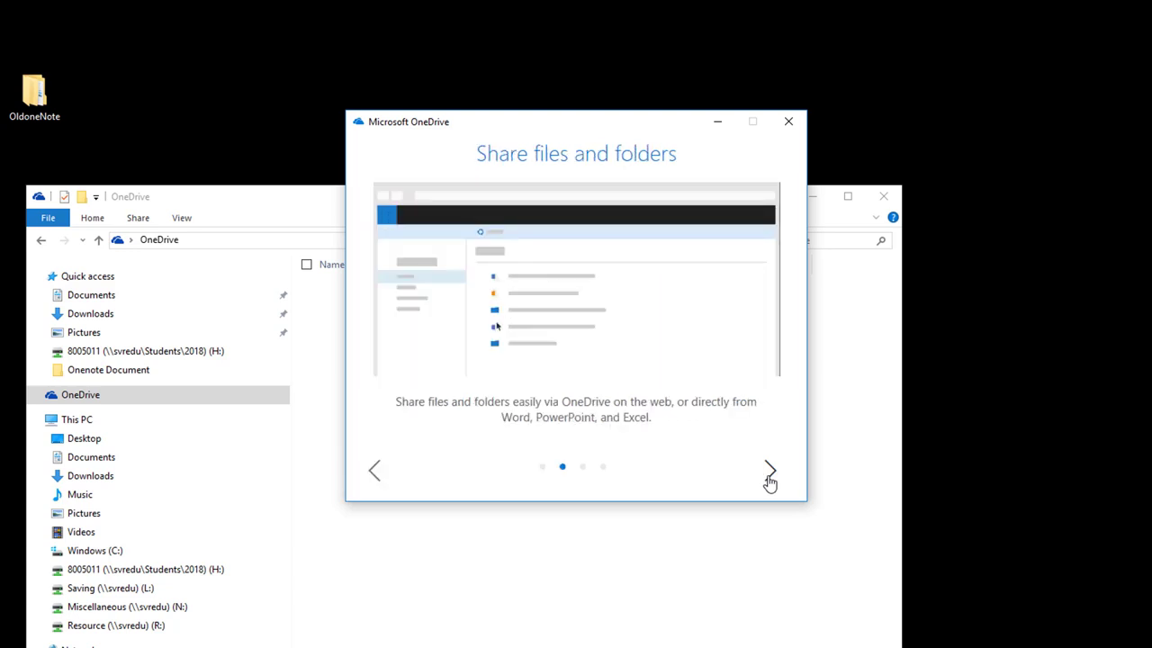
click(770, 481)
click(768, 477)
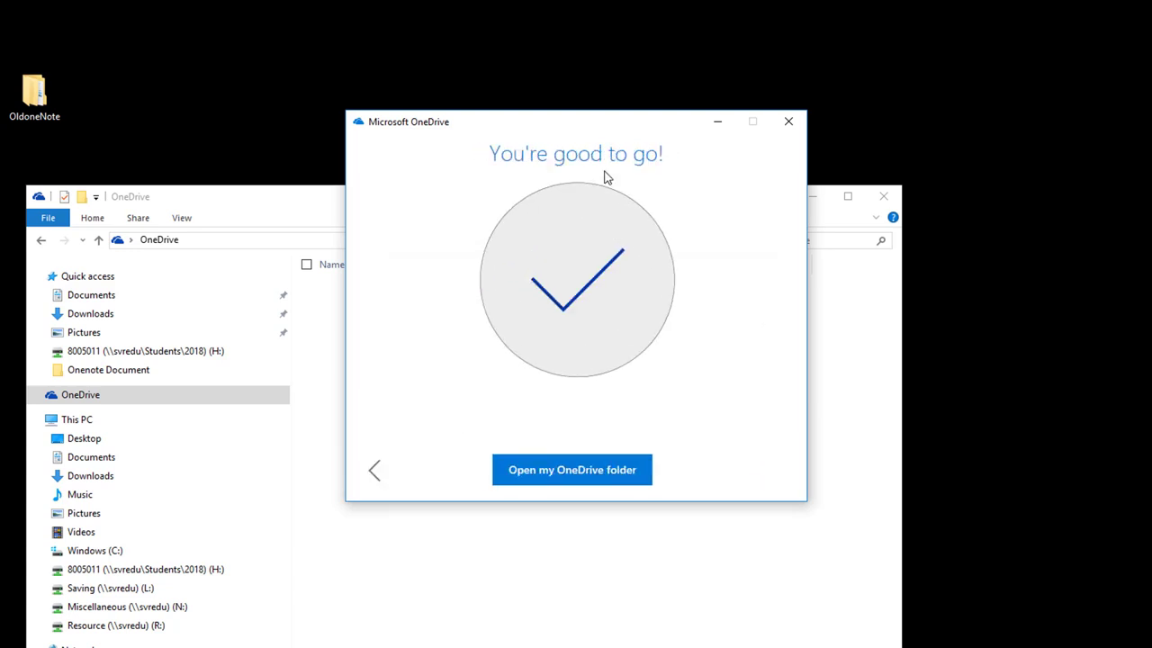
click(789, 123)
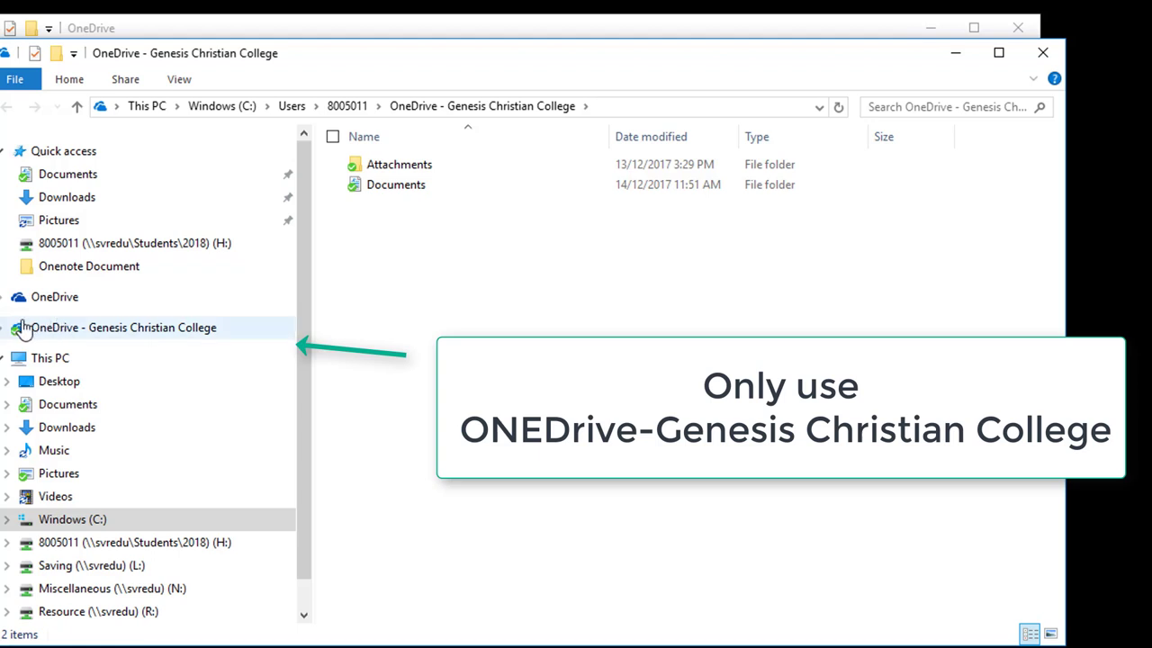
click(292, 326)
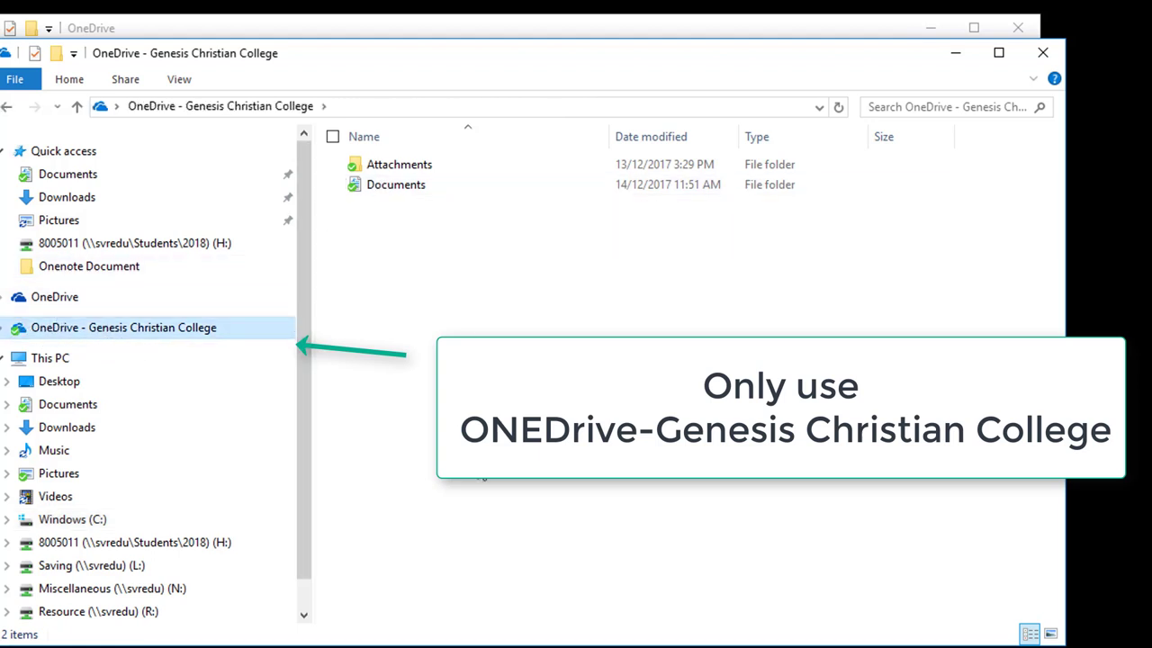
Open the OneDrive Documents folder, then view Documents from Quick access and This PC
double_click(385, 189)
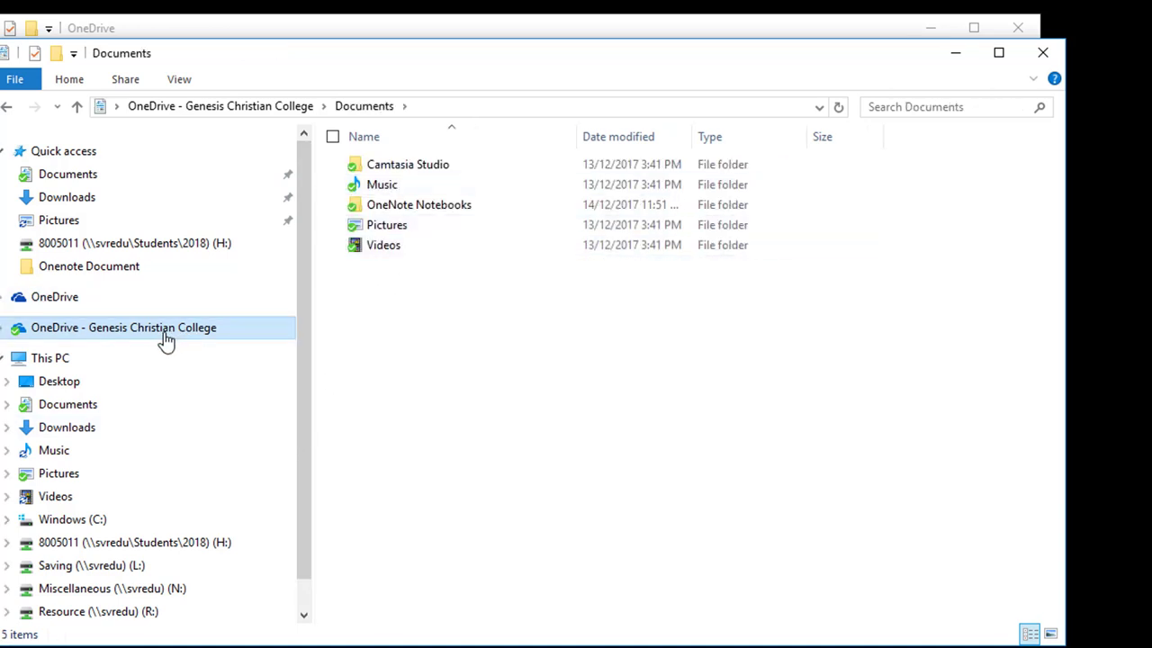
click(61, 180)
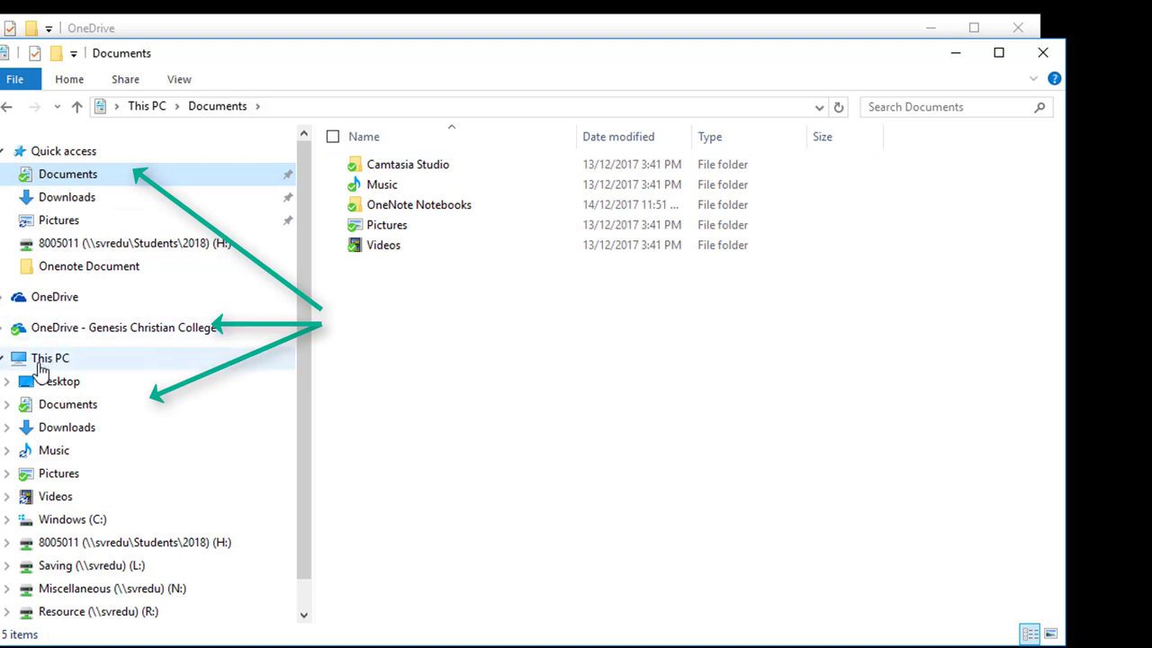
click(72, 412)
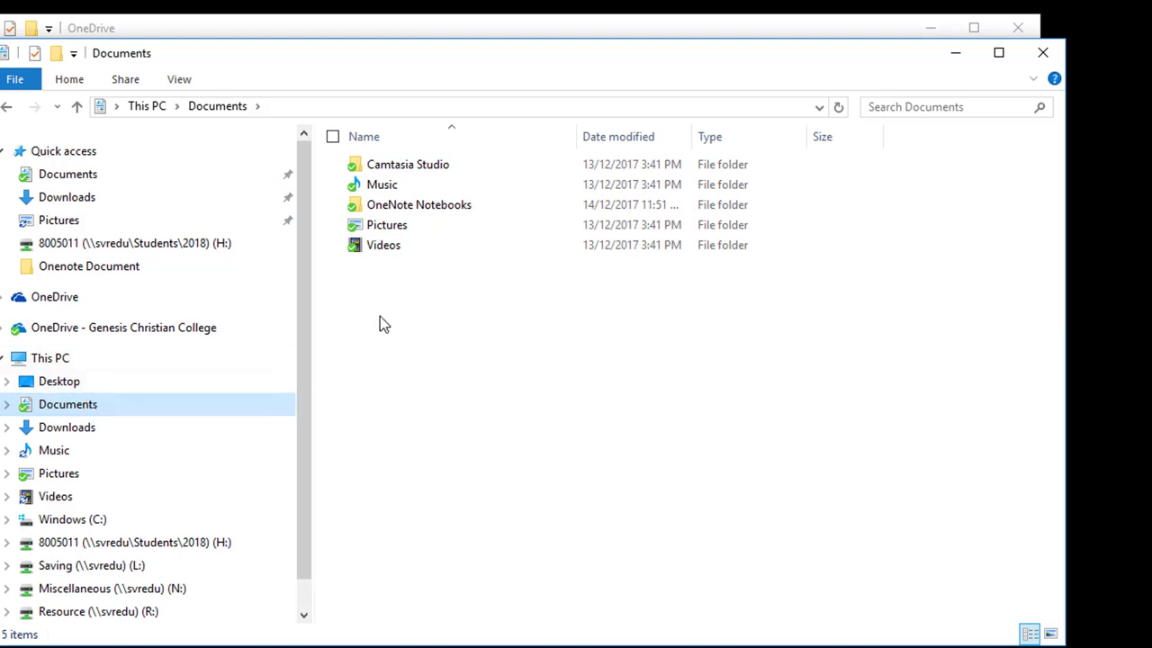
Create a new folder named 2018 in This PC's Documents folder
right_click(369, 301)
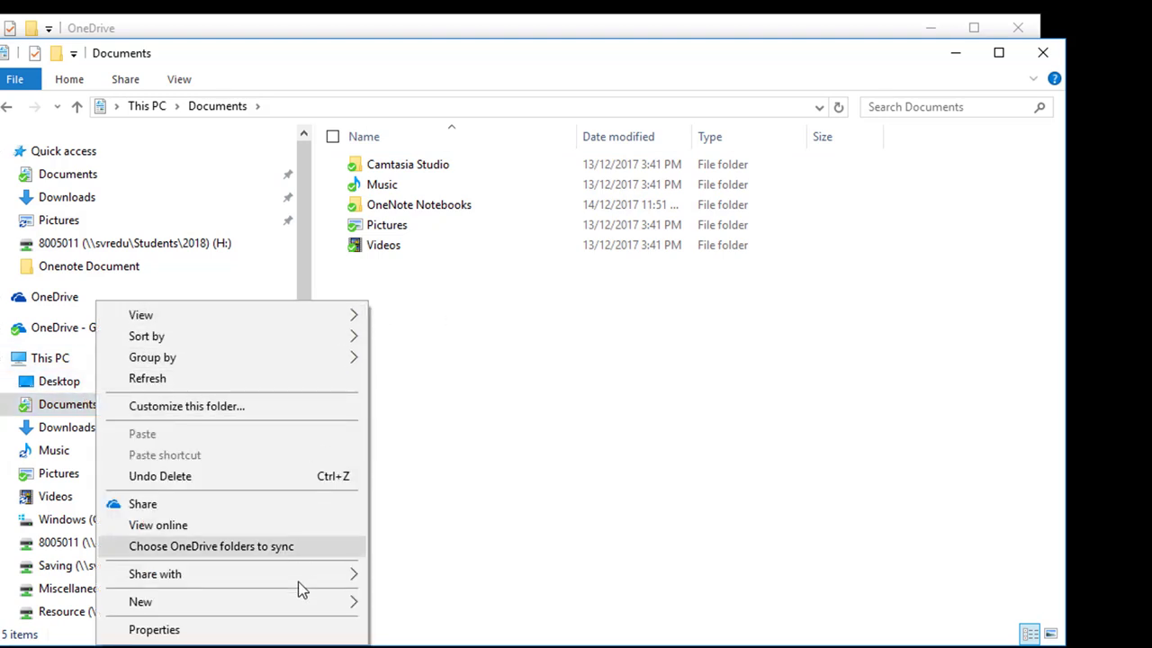
mouse_move(311, 601)
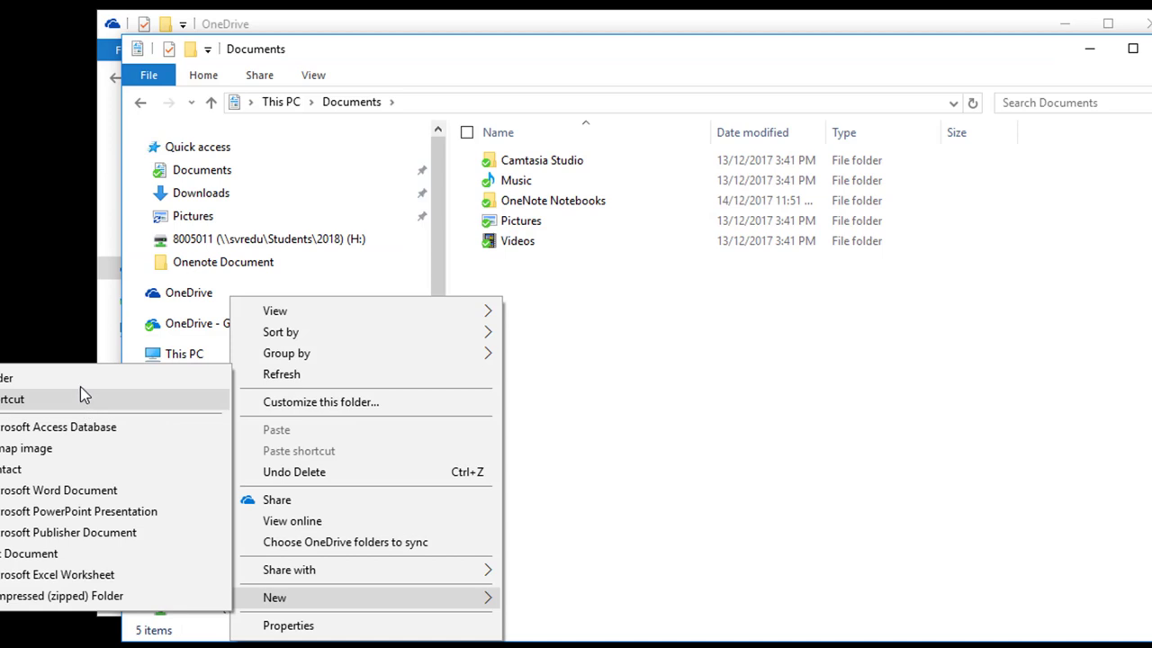
click(80, 386)
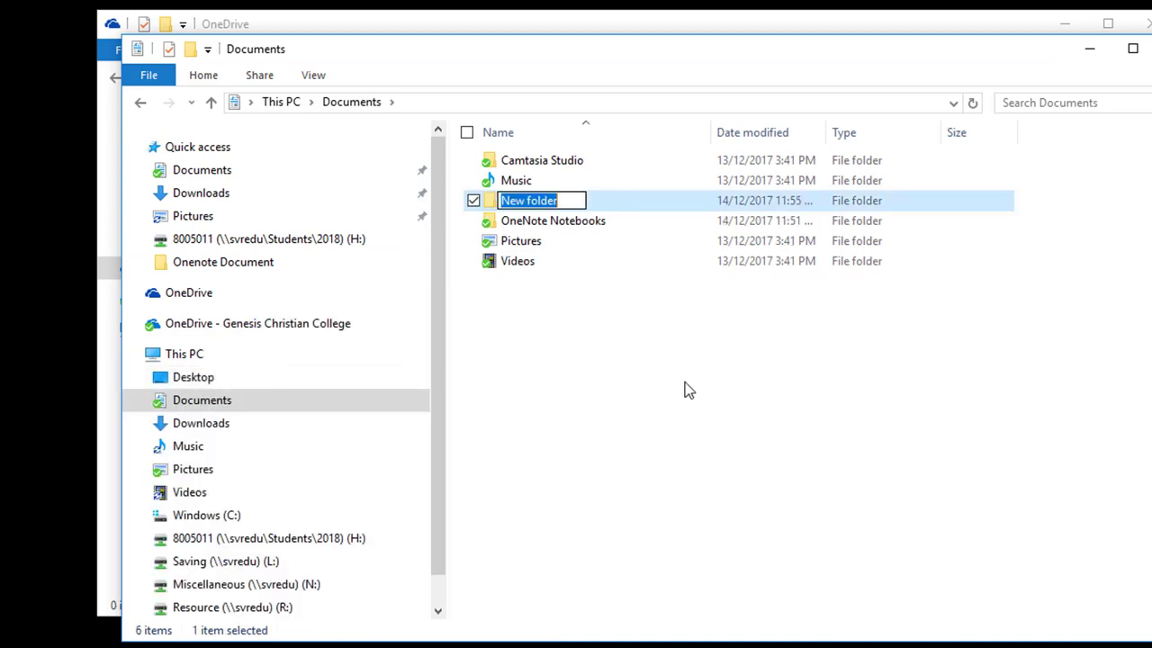
text(2018)
key(Return)
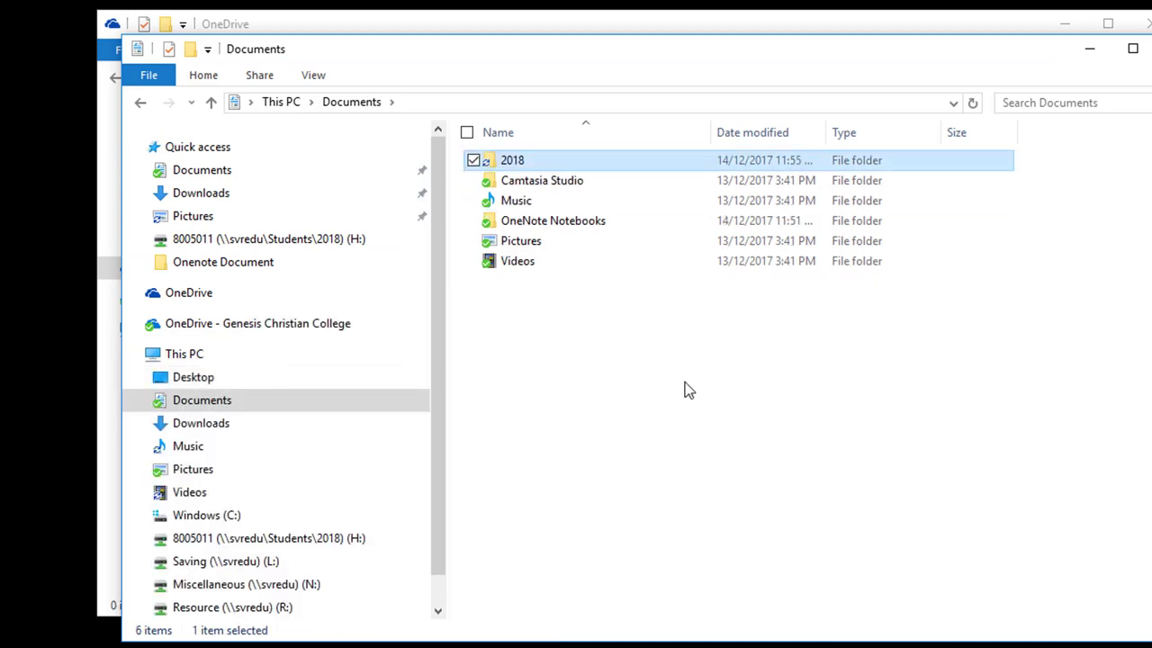
click(504, 347)
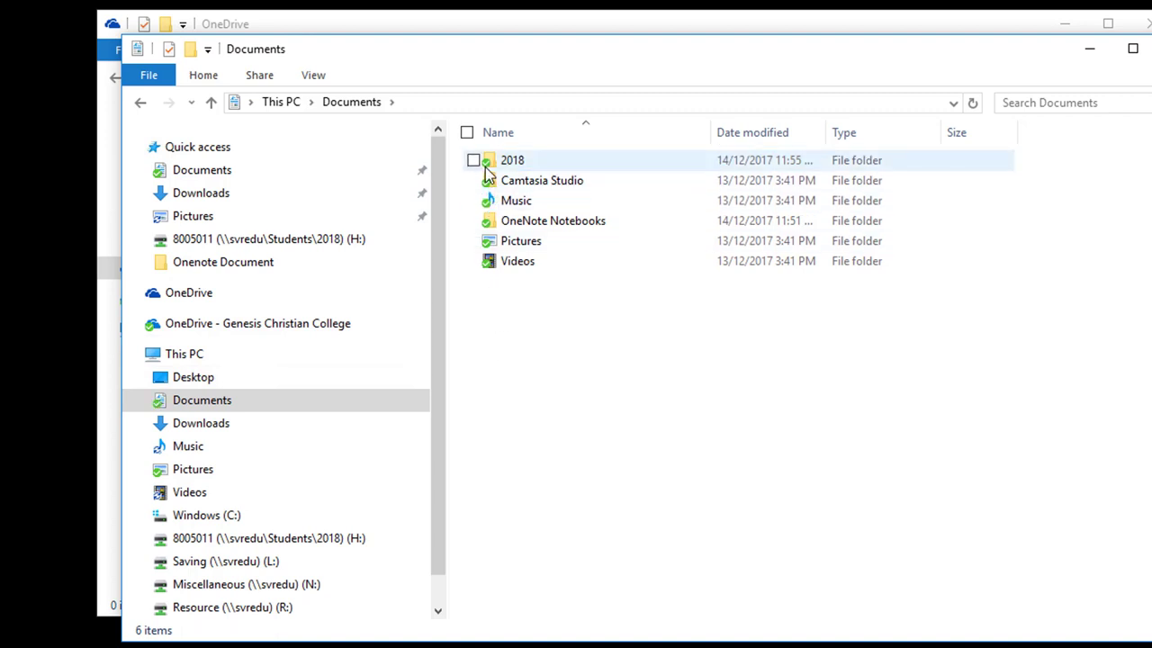
Go to OneDrive - Genesis Christian College > Documents and open the empty 2018 folder
click(195, 326)
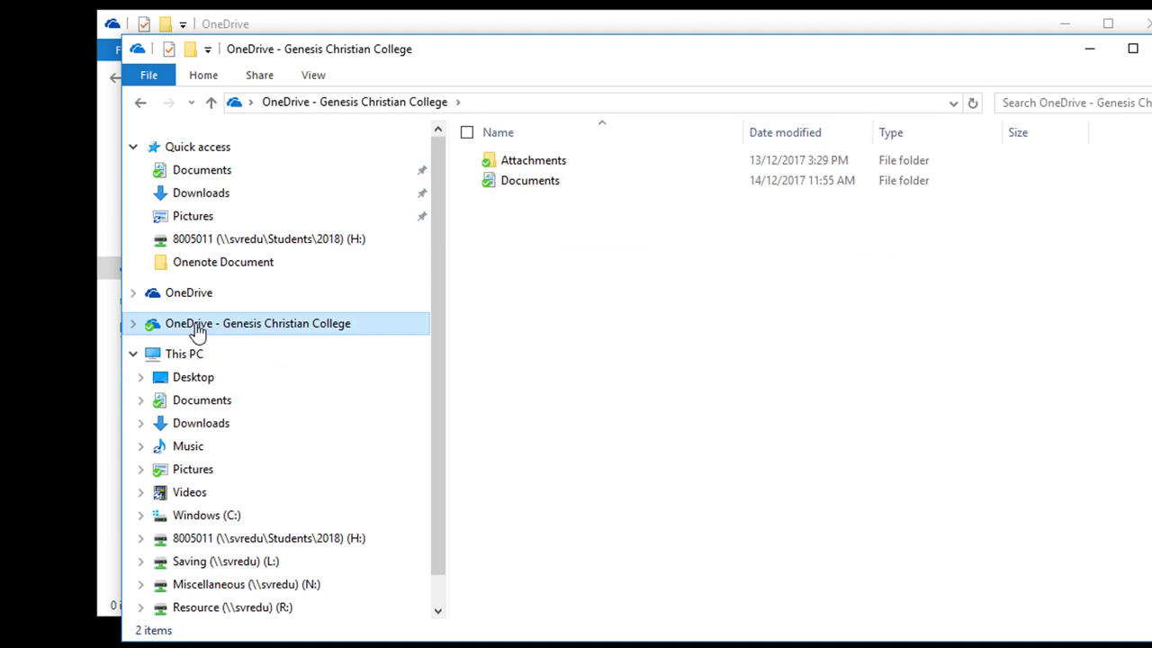
double_click(527, 188)
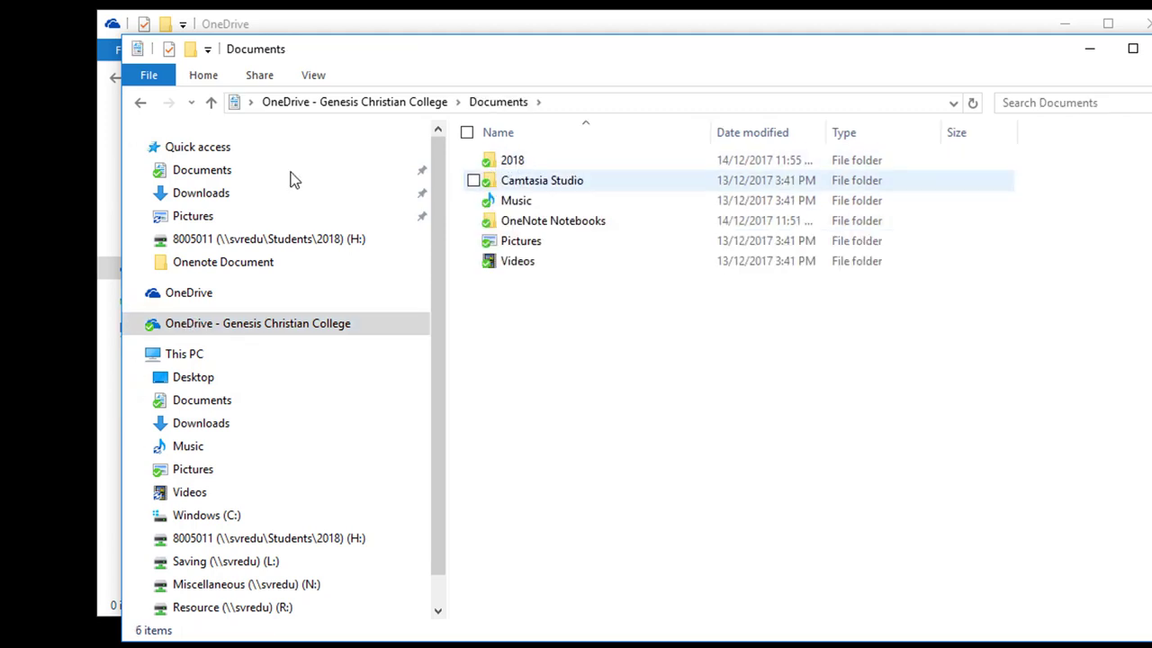
click(212, 176)
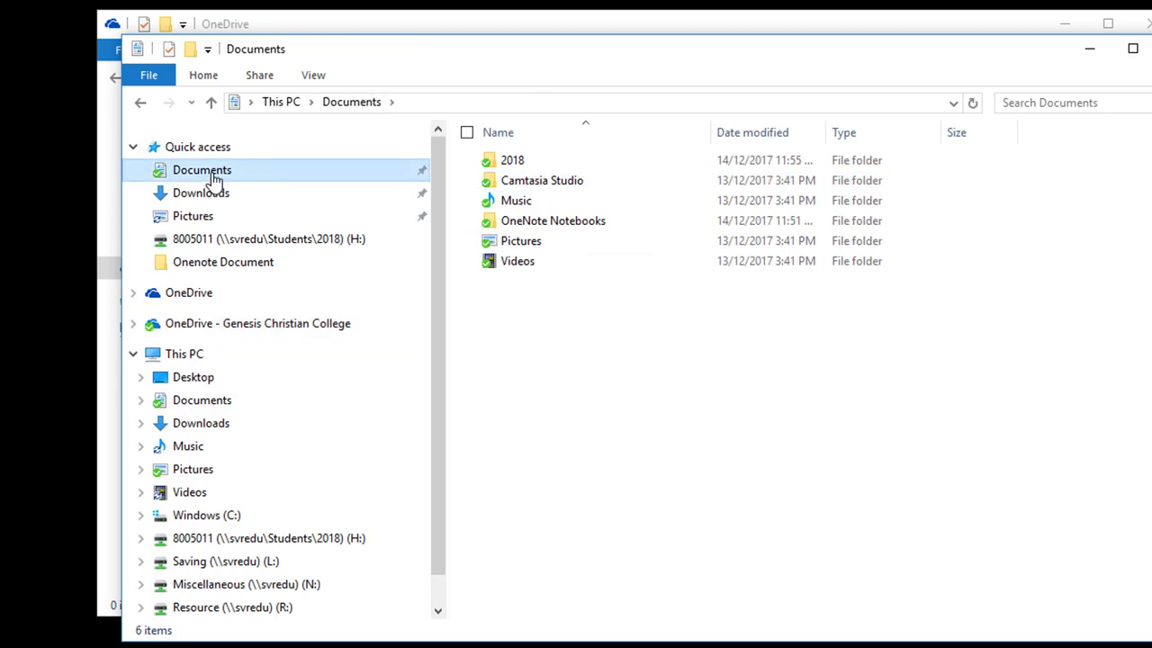
click(519, 169)
double_click(519, 170)
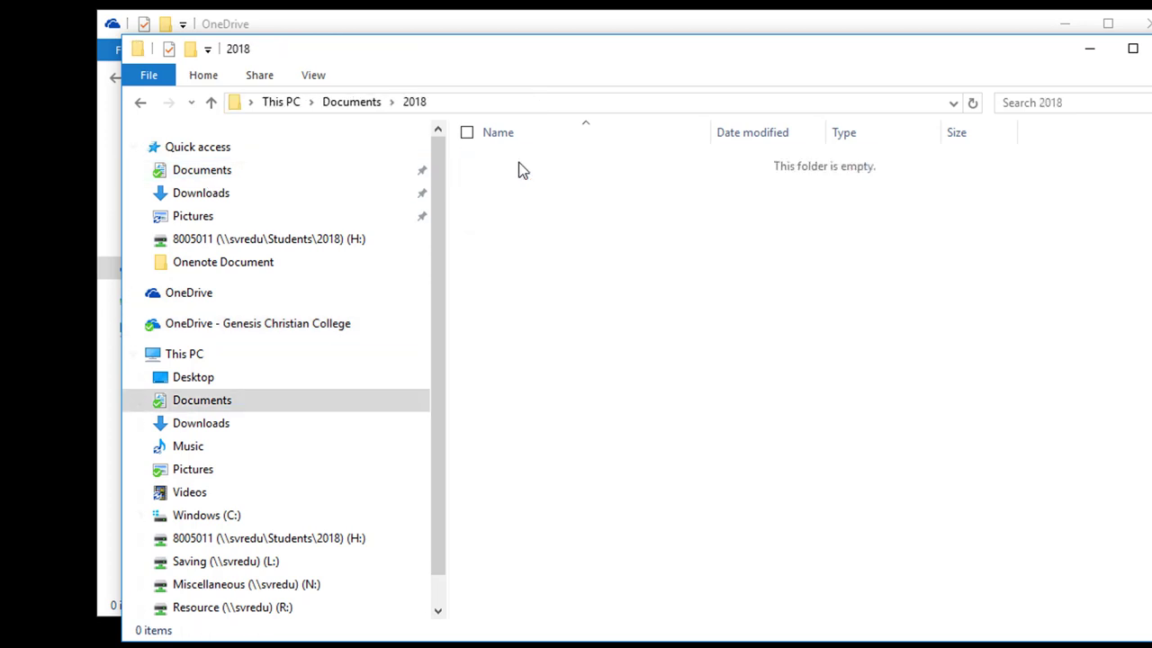
click(158, 171)
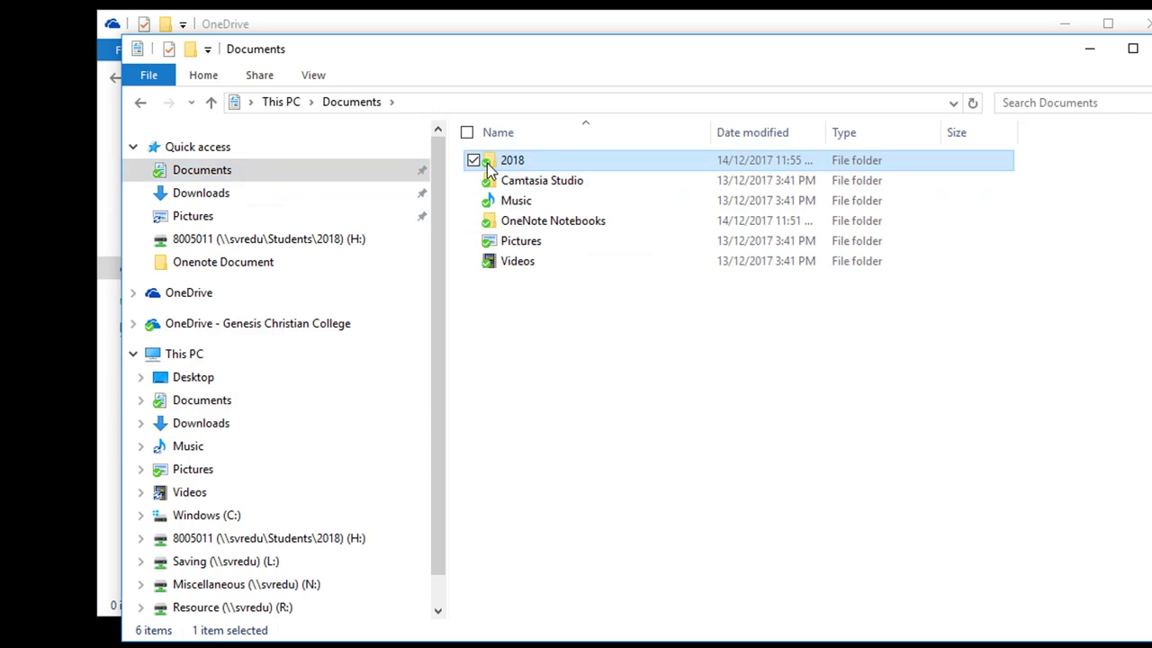
double_click(481, 166)
Create a new Word document named 'New Document' in the 2018 folder
right_click(550, 265)
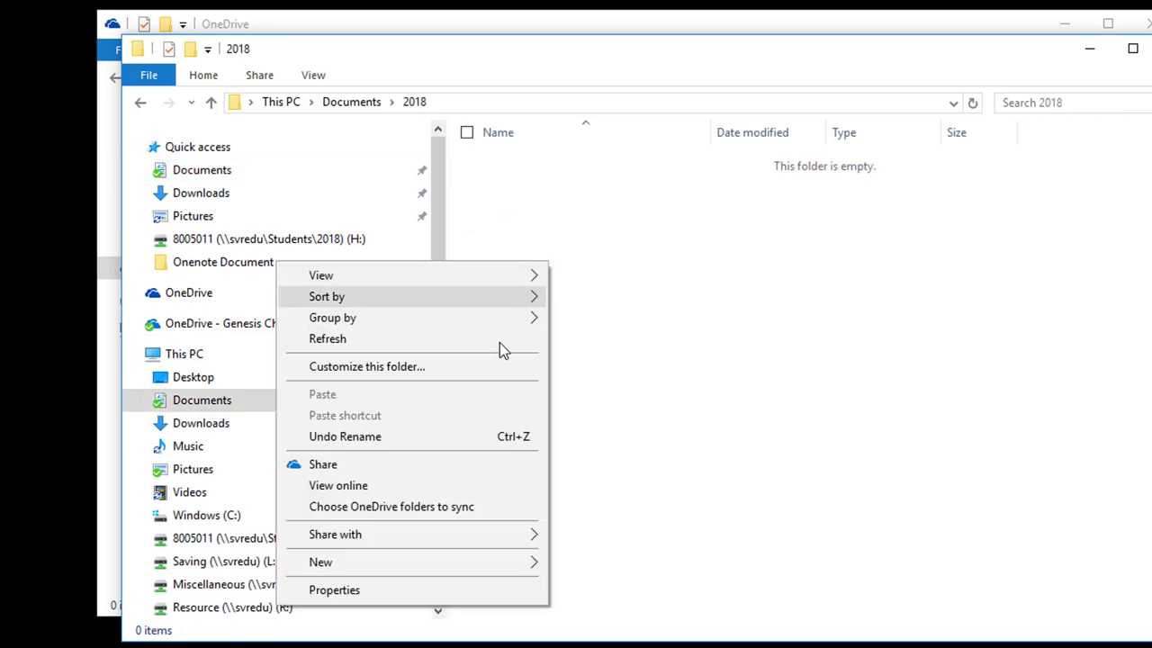
mouse_move(497, 561)
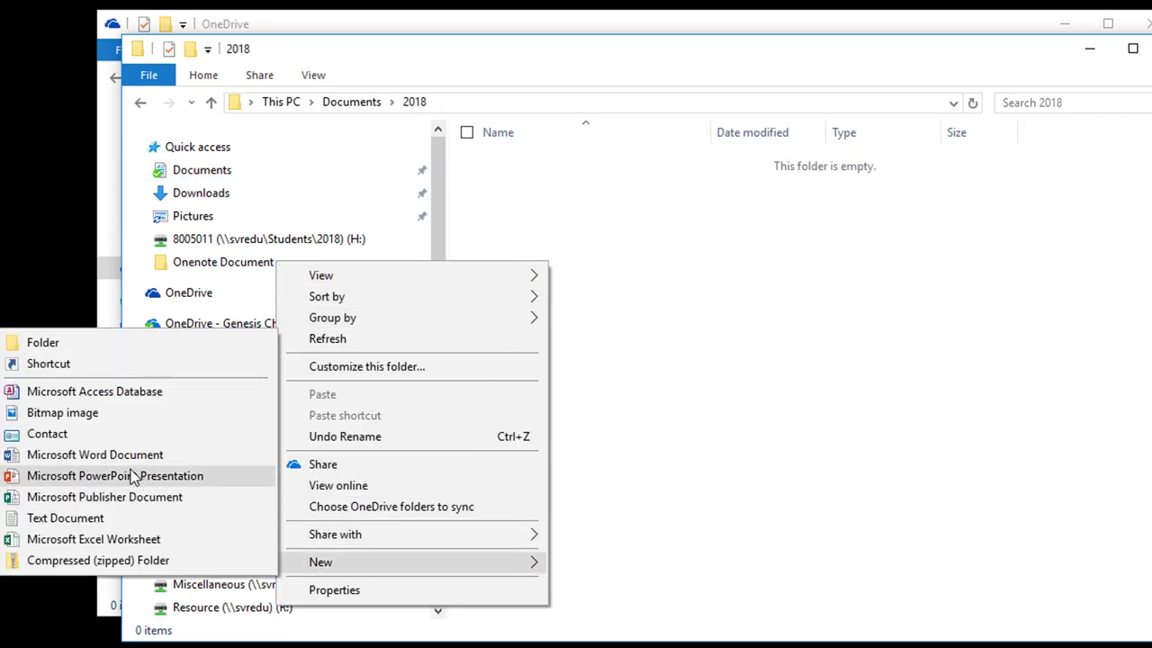
click(82, 457)
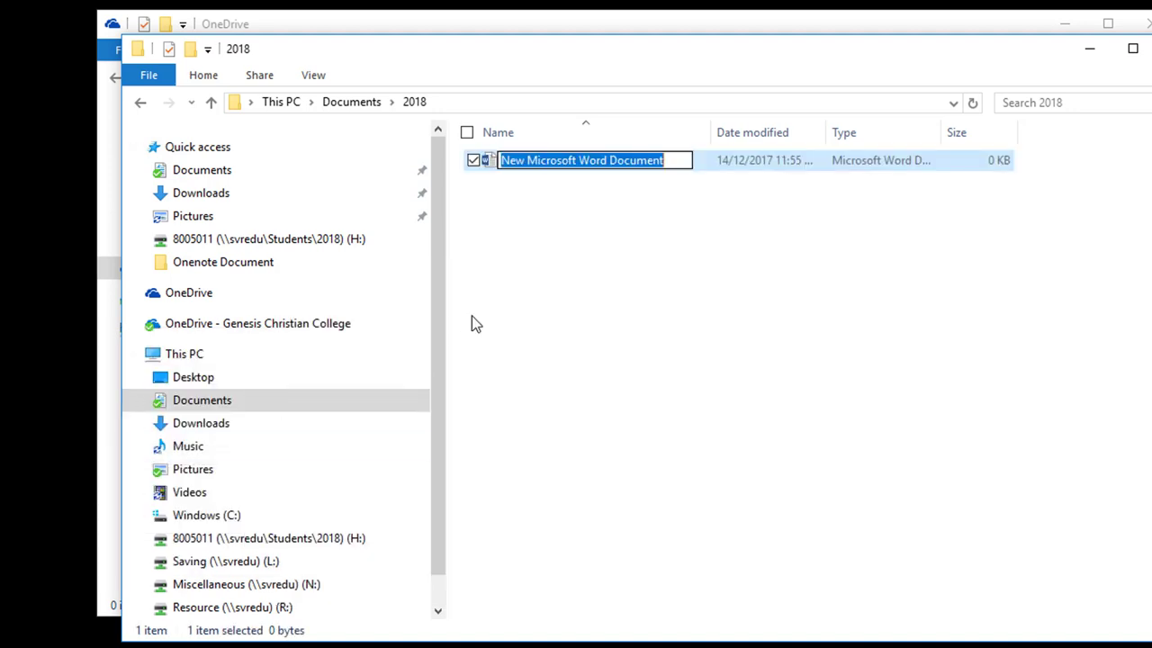
text(Ne)
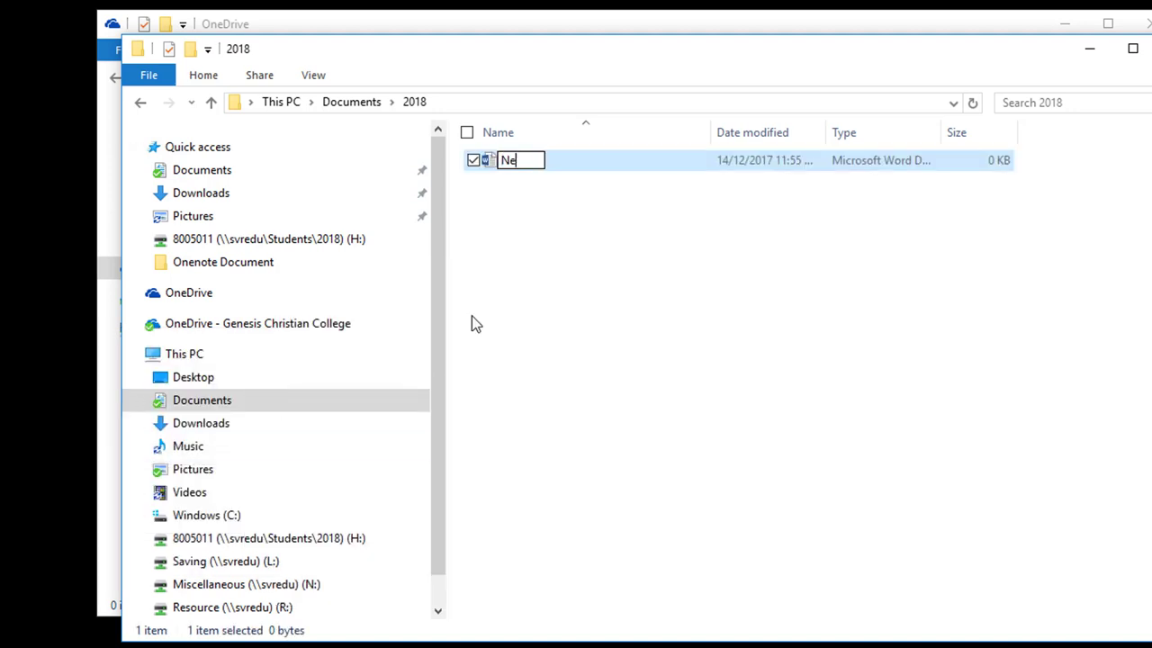
text(w Document)
key(Return)
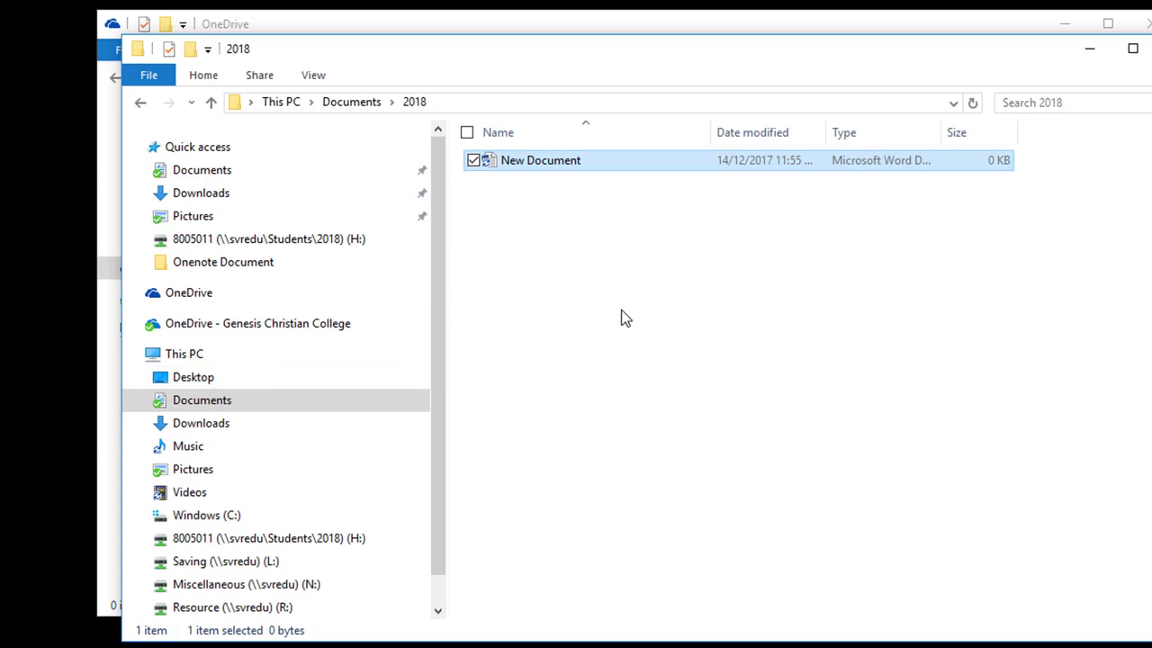
Check that New Document appears under OneDrive - Genesis Christian College > Documents > 2018
click(225, 332)
double_click(548, 180)
double_click(528, 160)
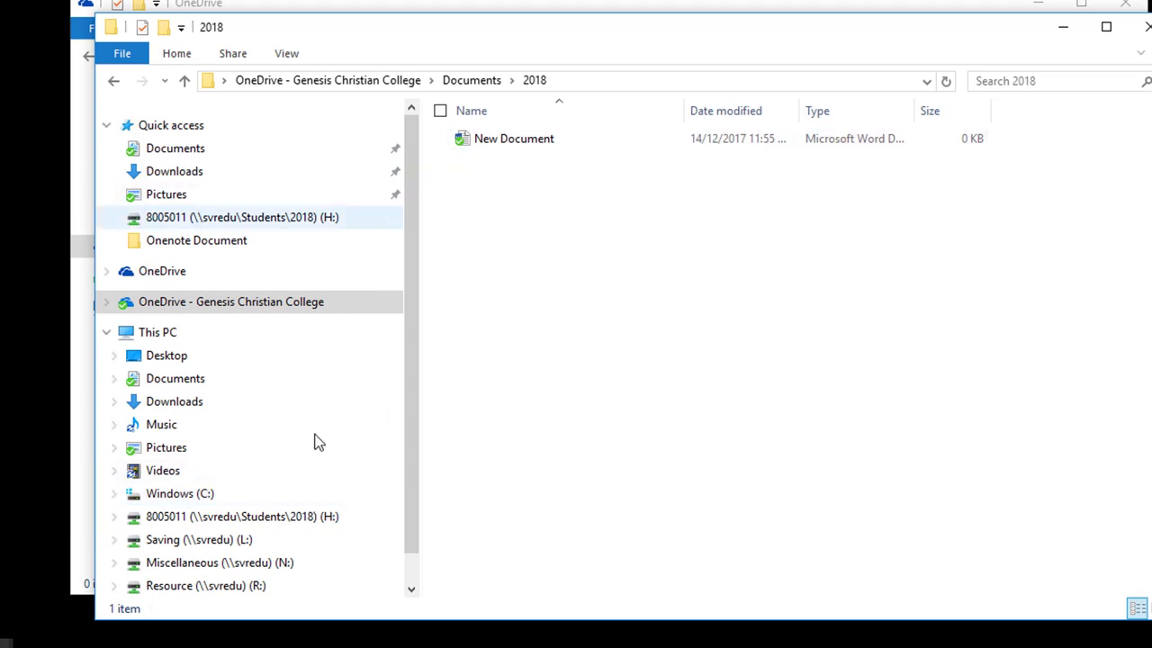
Copy Test oneDrive Transfer Document from the H: drive into the synced Documents folder
click(173, 520)
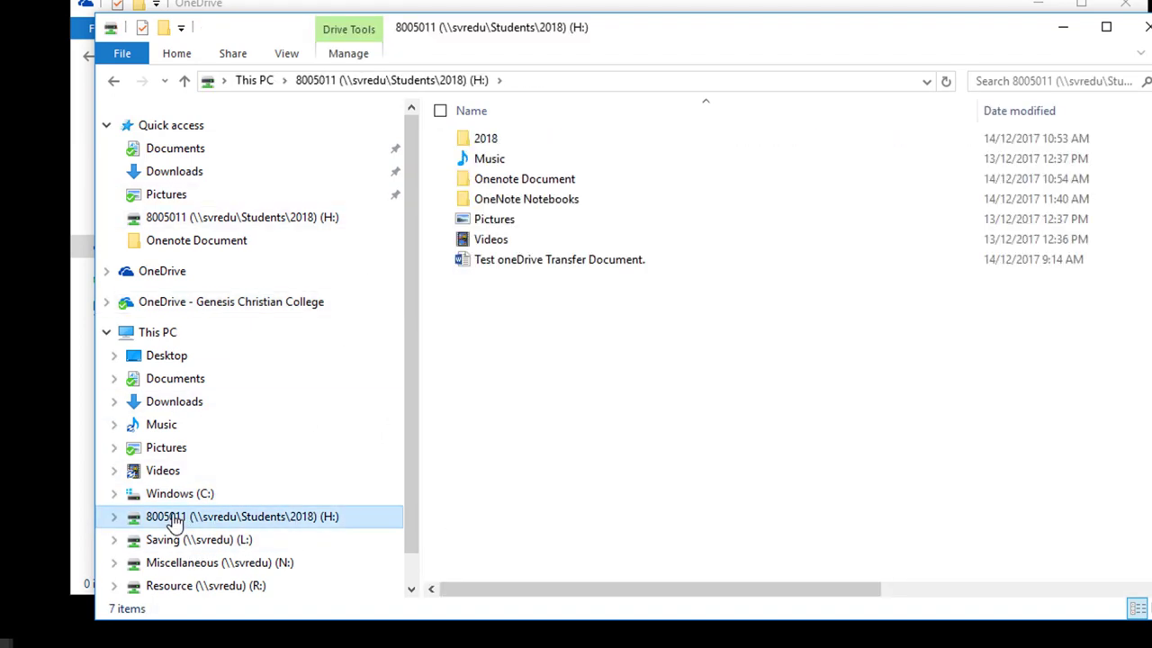
click(524, 266)
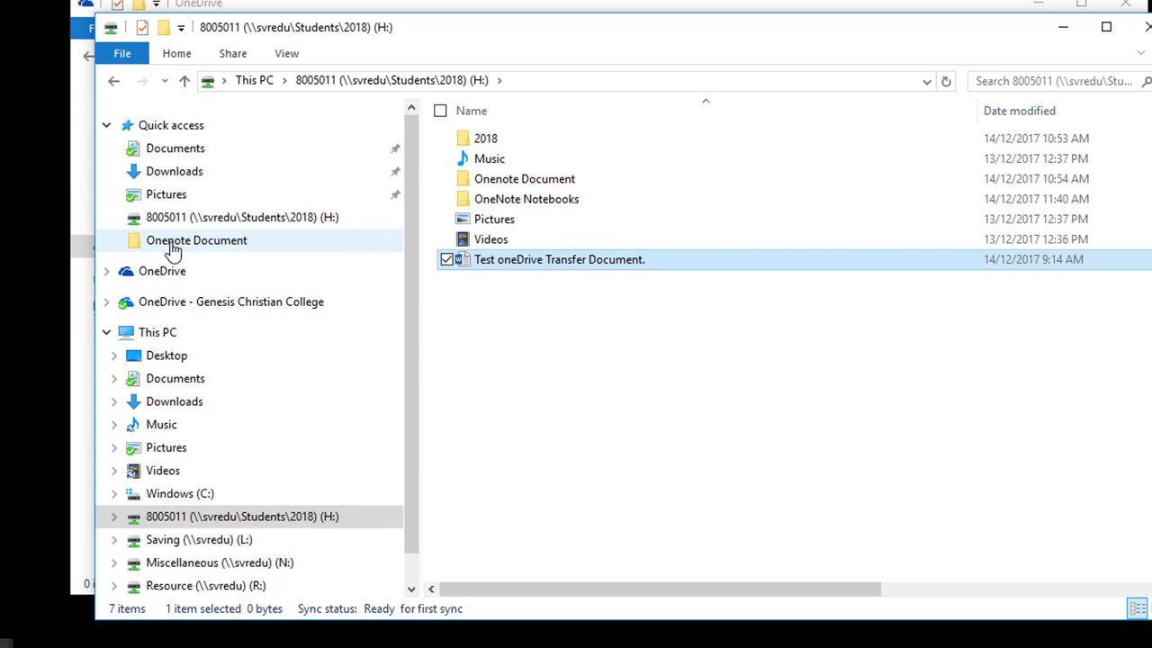
drag(509, 267, 174, 155)
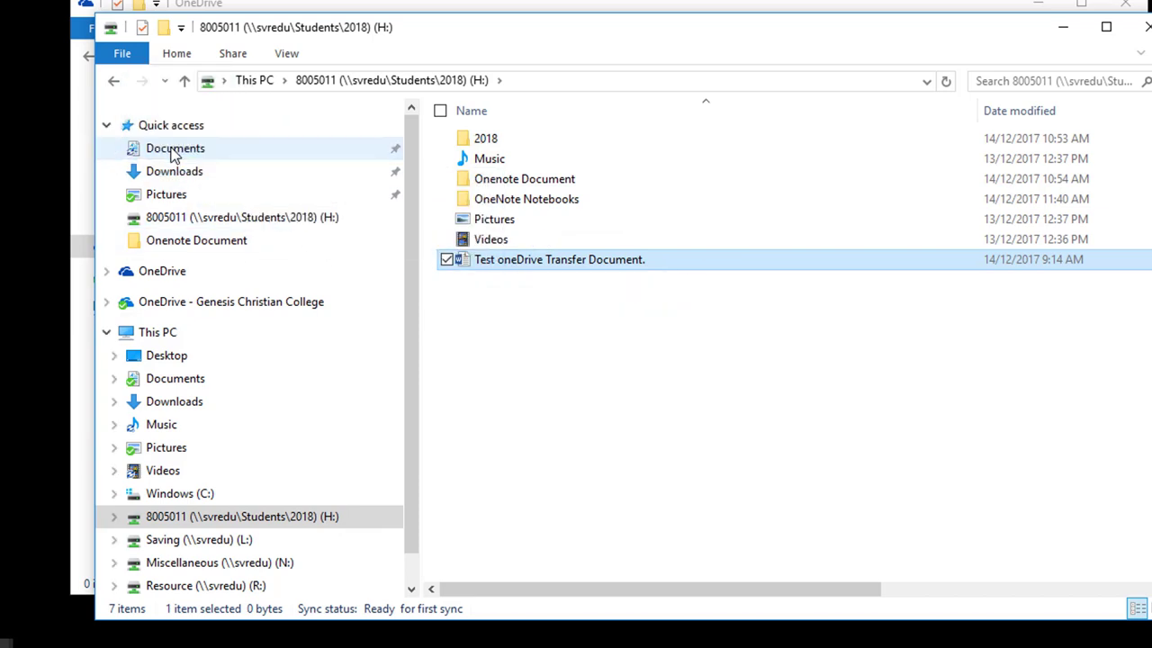
click(135, 153)
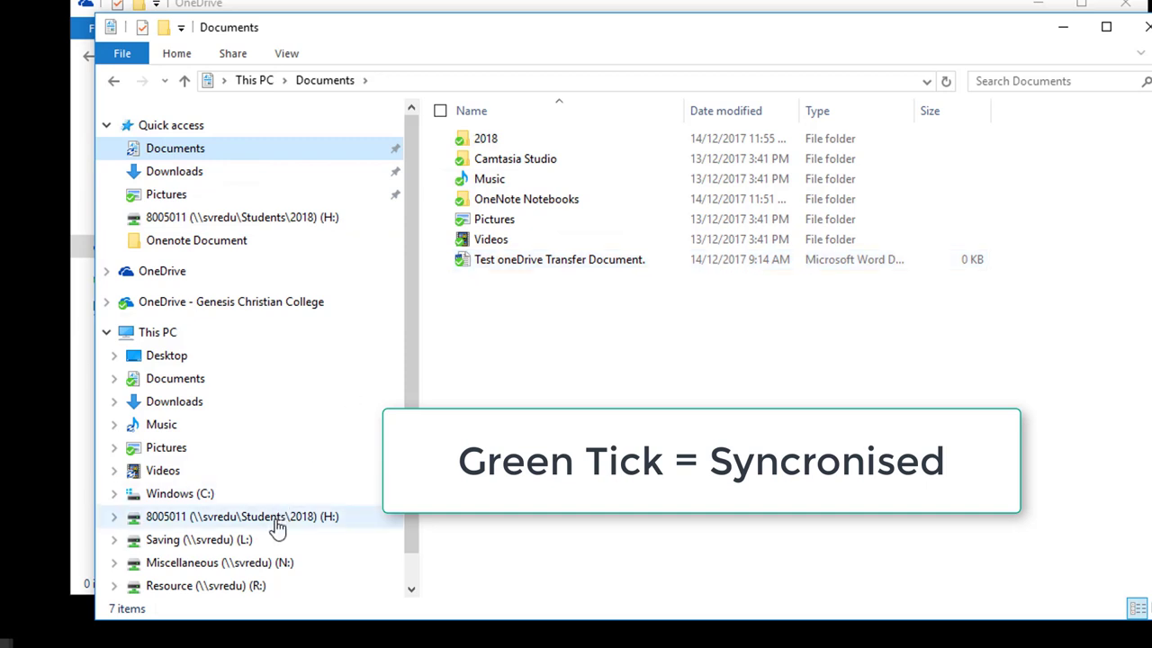
Permanently delete the original Test oneDrive Transfer Document from the H: drive
click(313, 520)
click(511, 259)
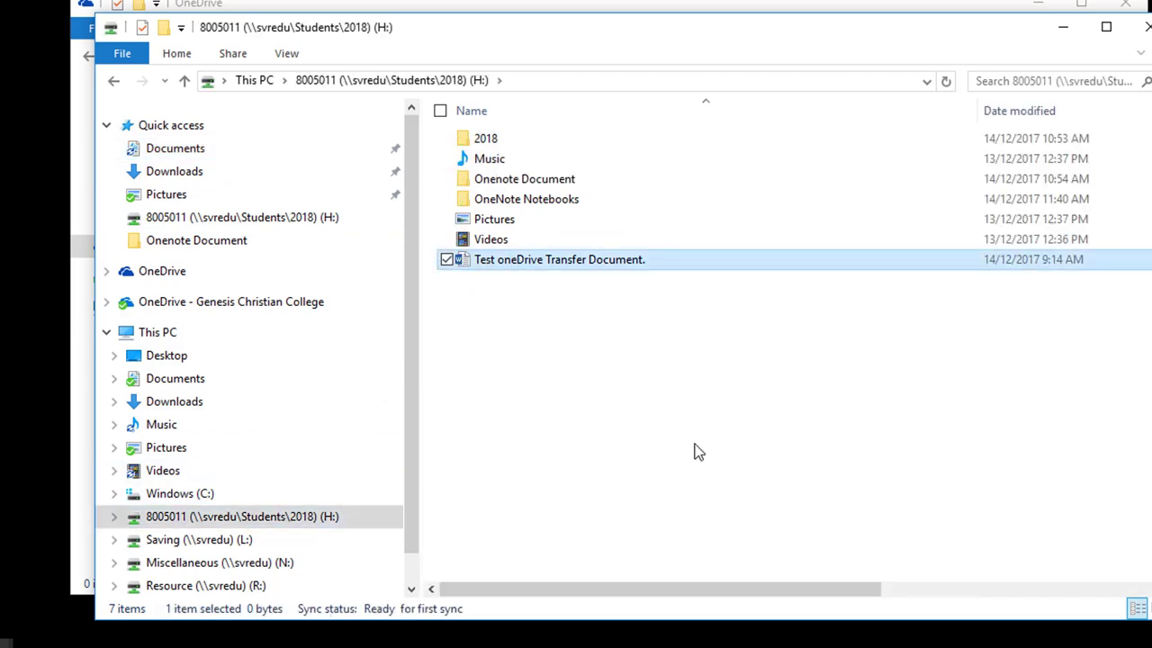
key(Delete)
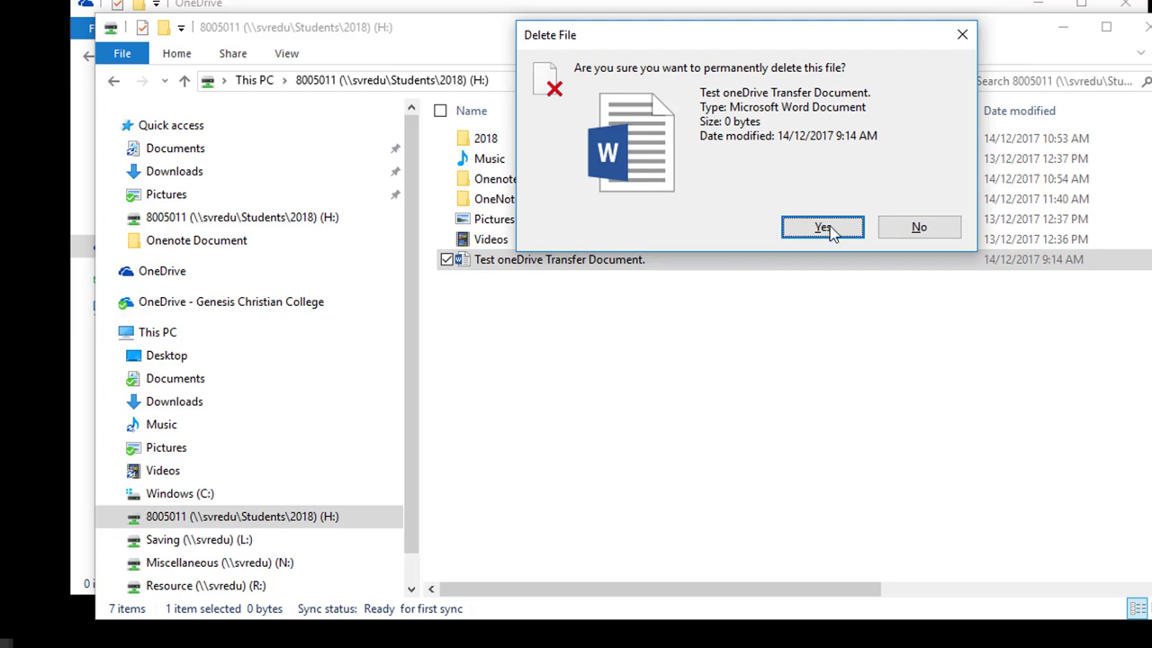
click(827, 224)
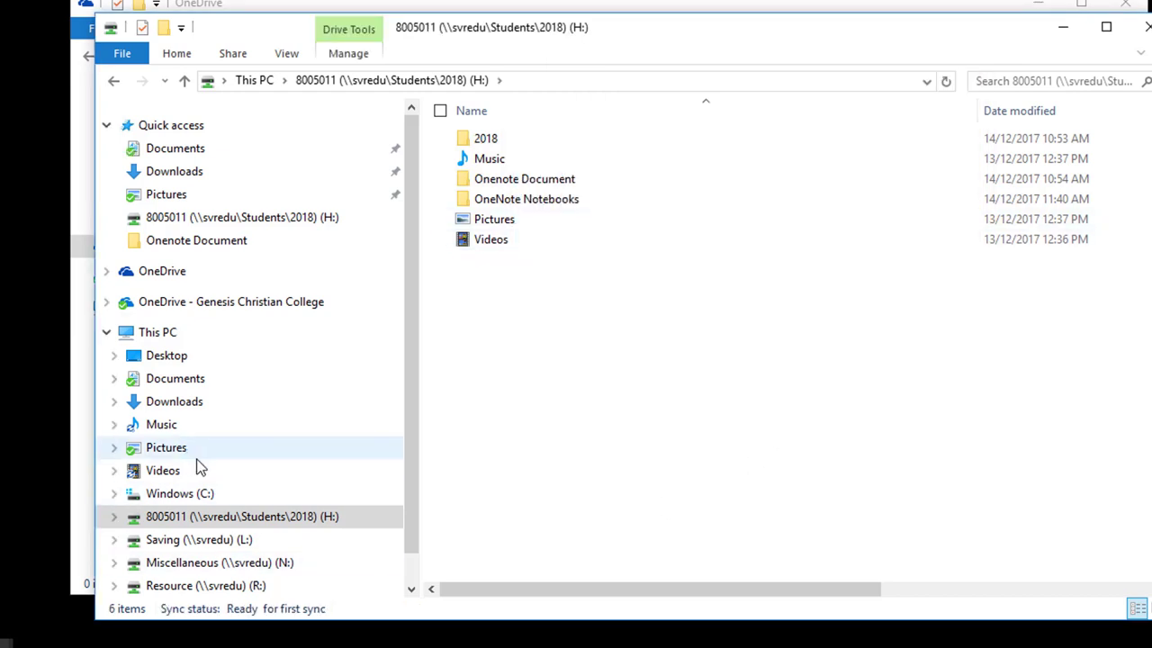
click(130, 151)
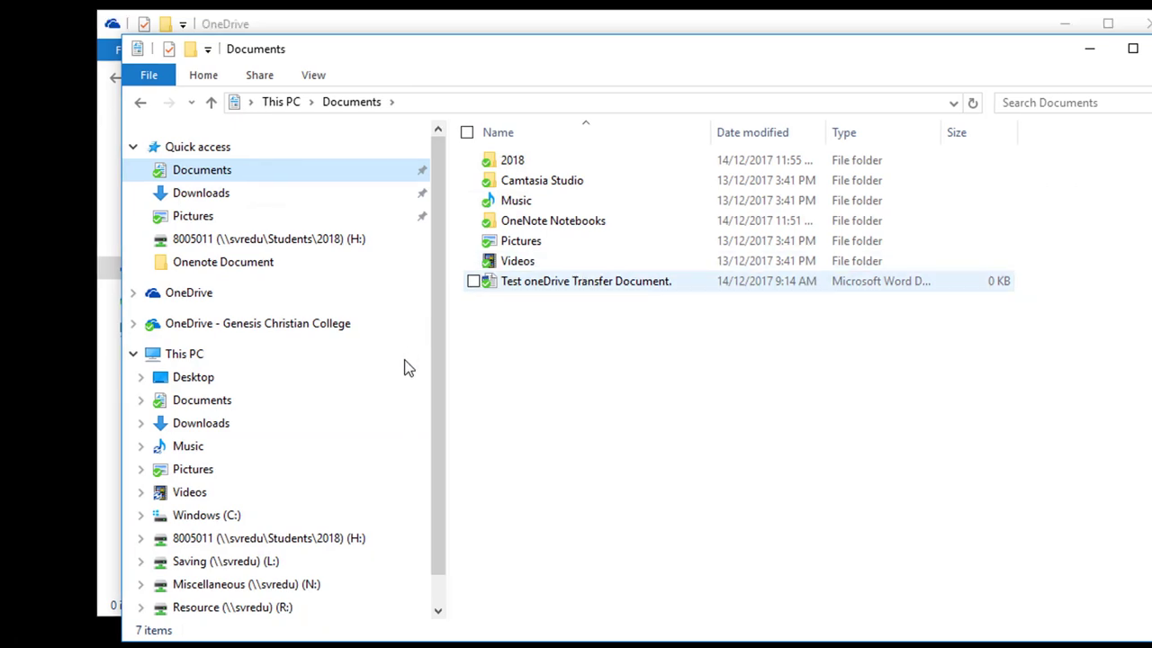
scroll(288, 522, down, 1)
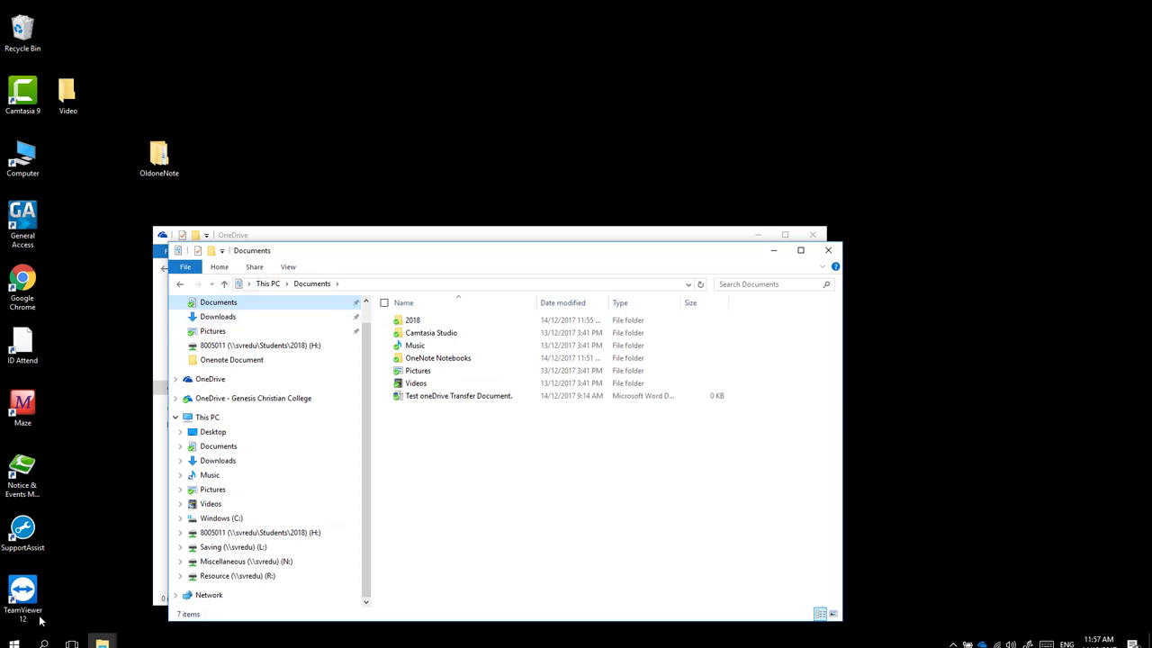
Launch Word 2016 from a Start search, create a blank document, and show the File pages
click(14, 645)
text(word)
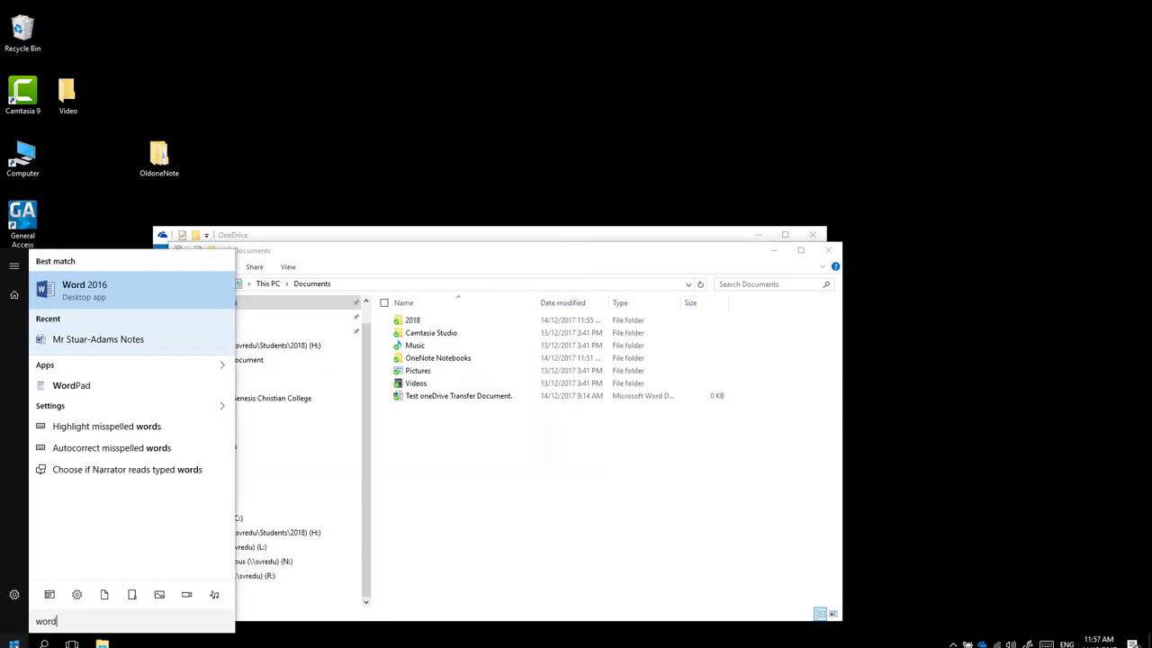
key(Return)
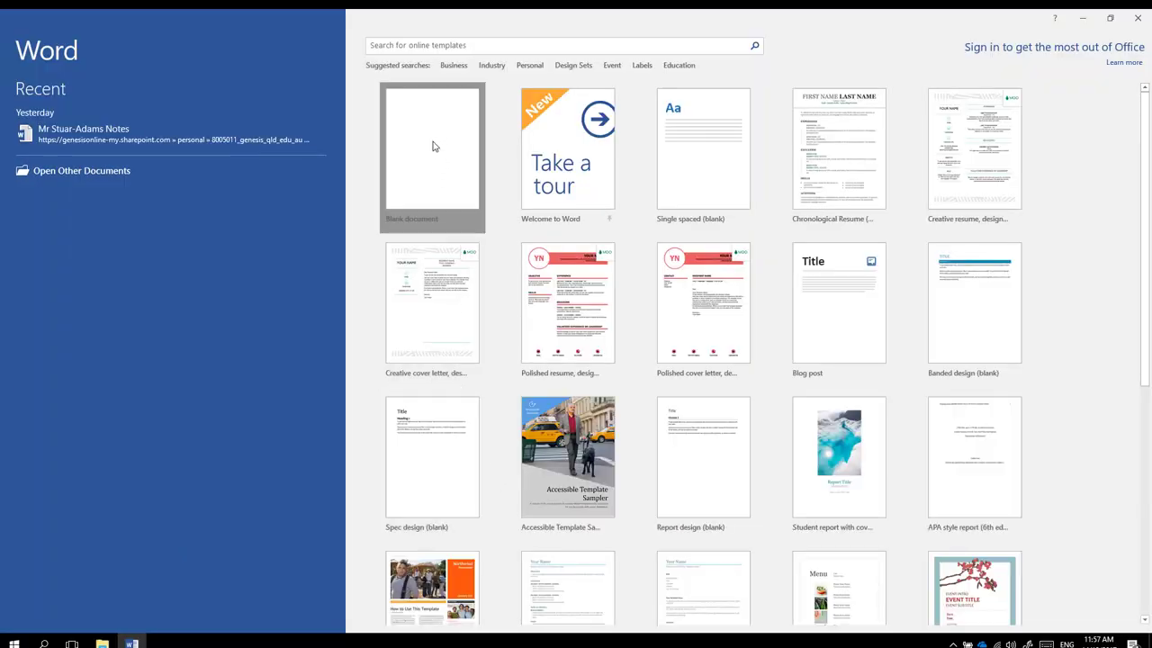
click(433, 145)
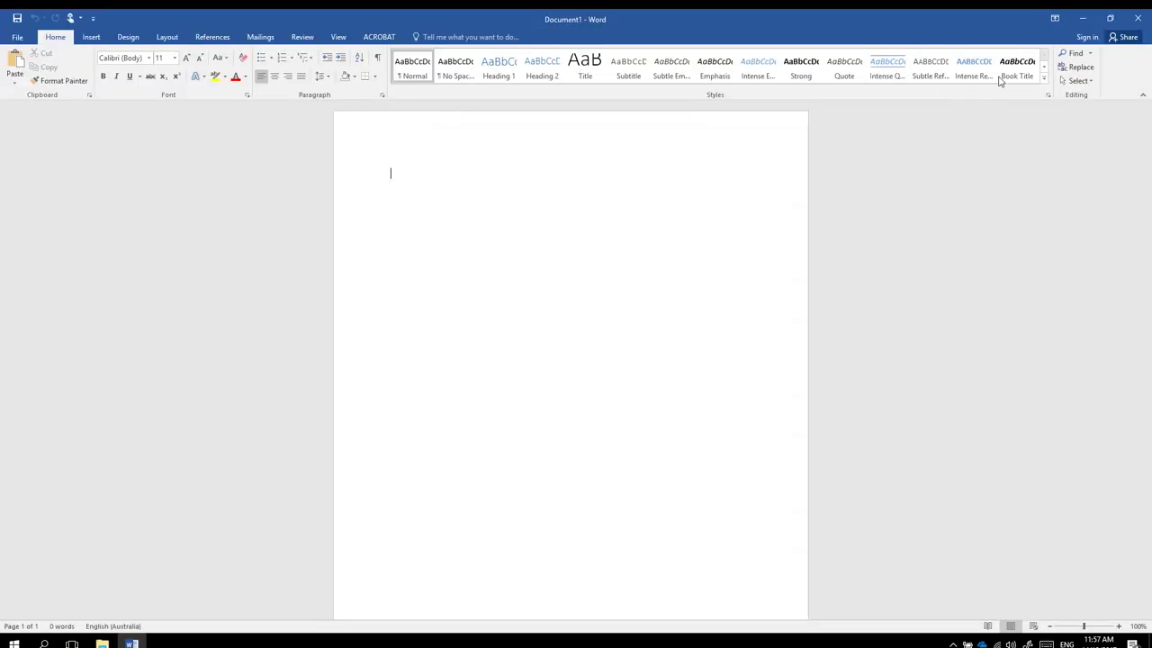
click(1090, 38)
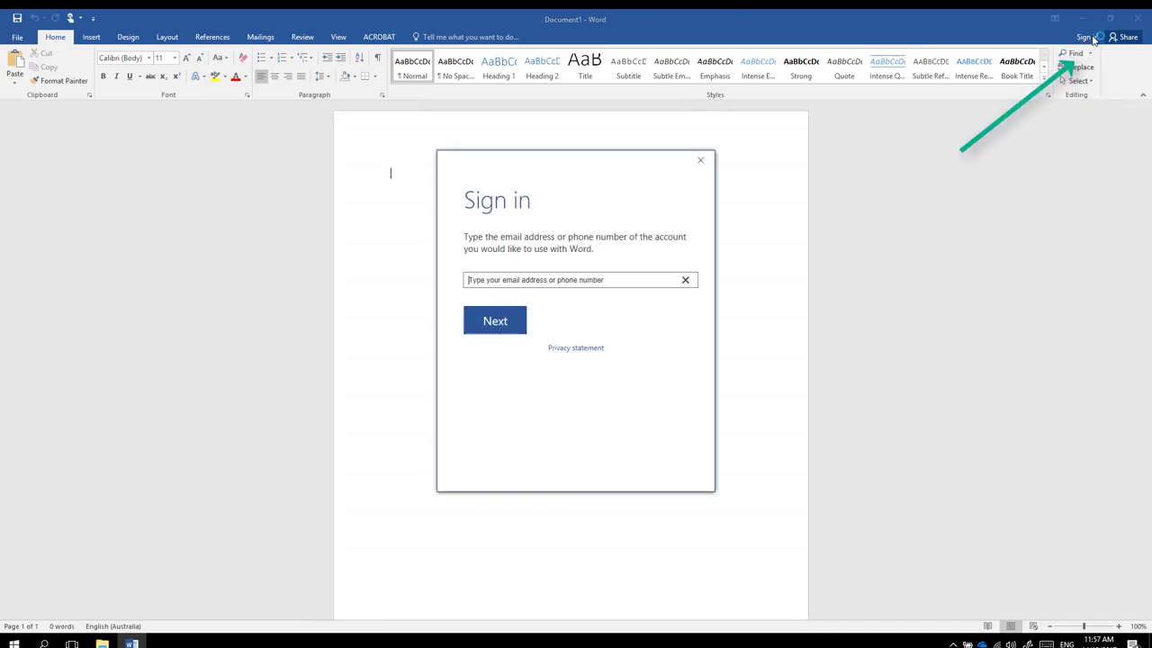
click(700, 160)
click(16, 38)
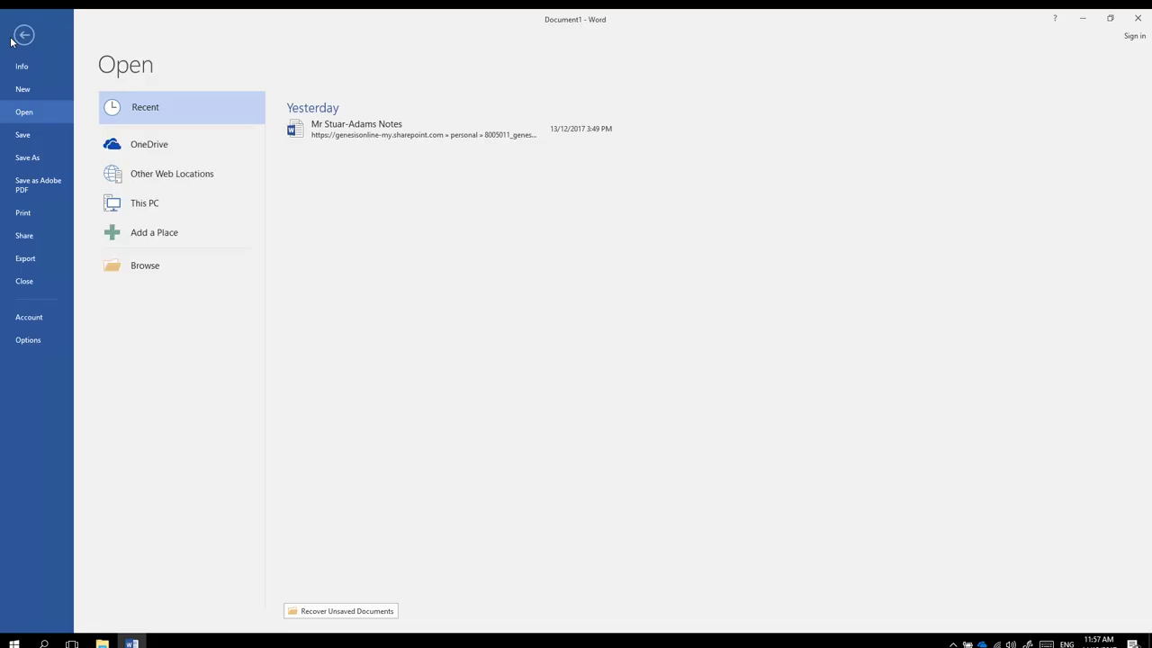
Add Office 365 SharePoint as a Save As place, signing in with the school e-mail address
click(25, 137)
click(151, 205)
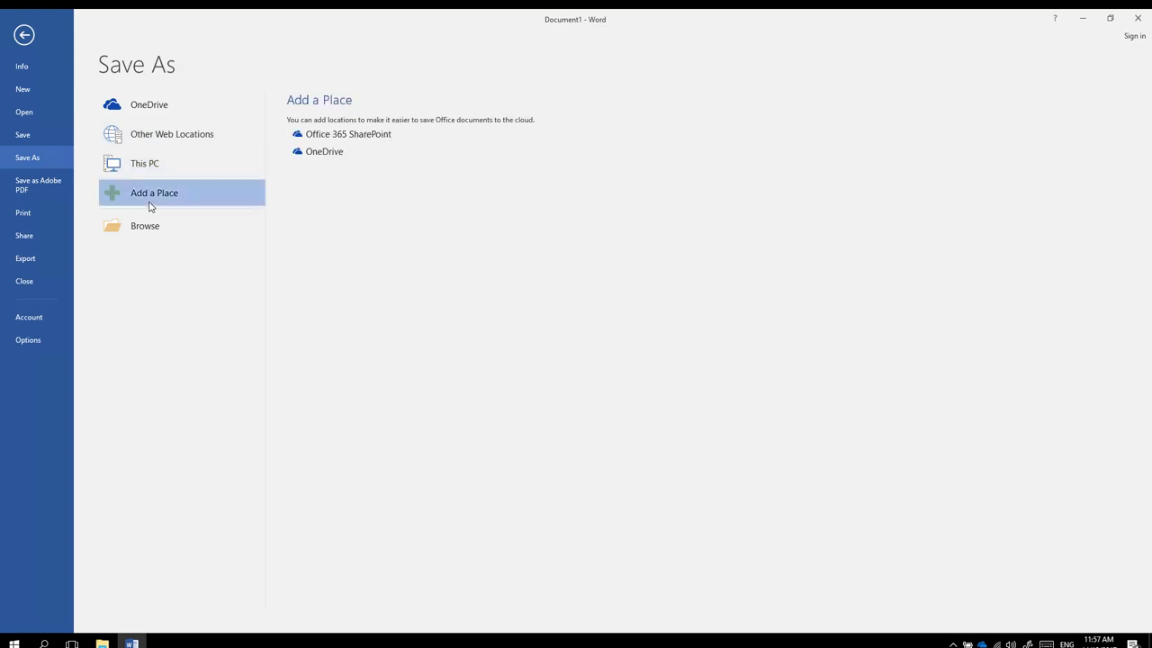
click(348, 136)
click(548, 282)
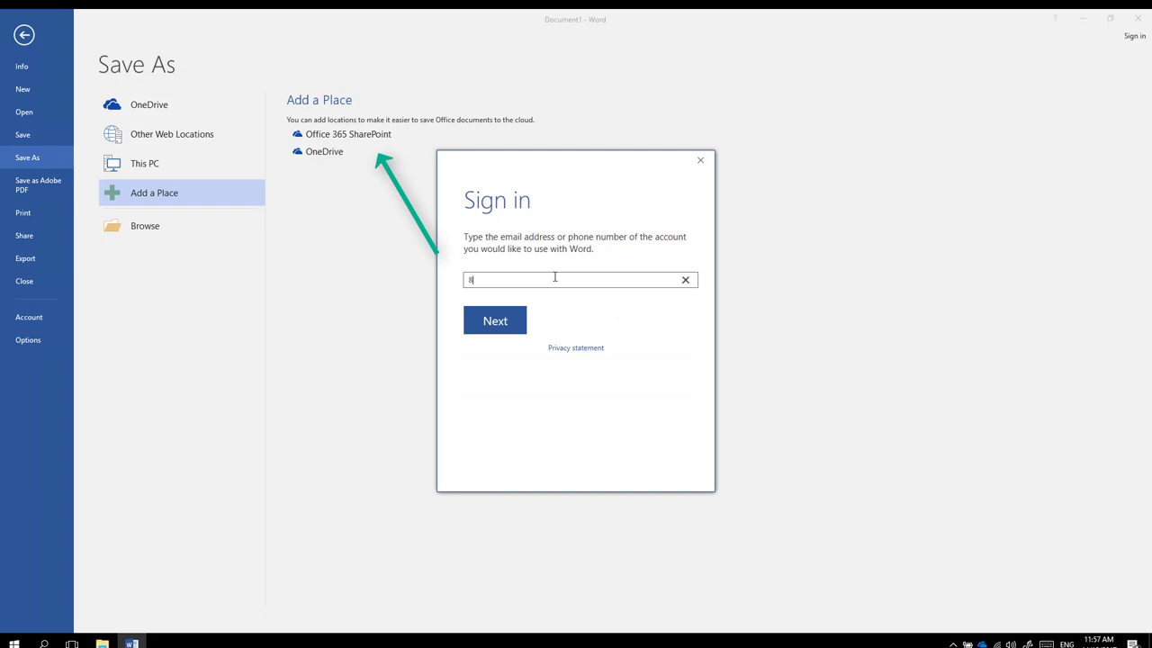
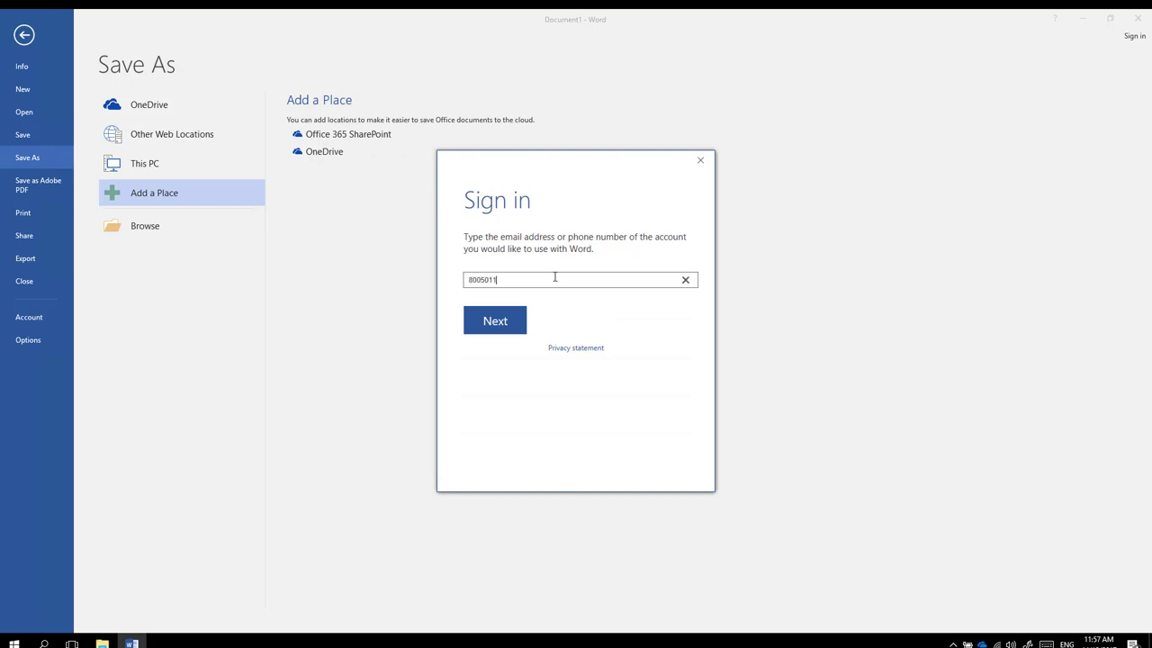
key(Return)
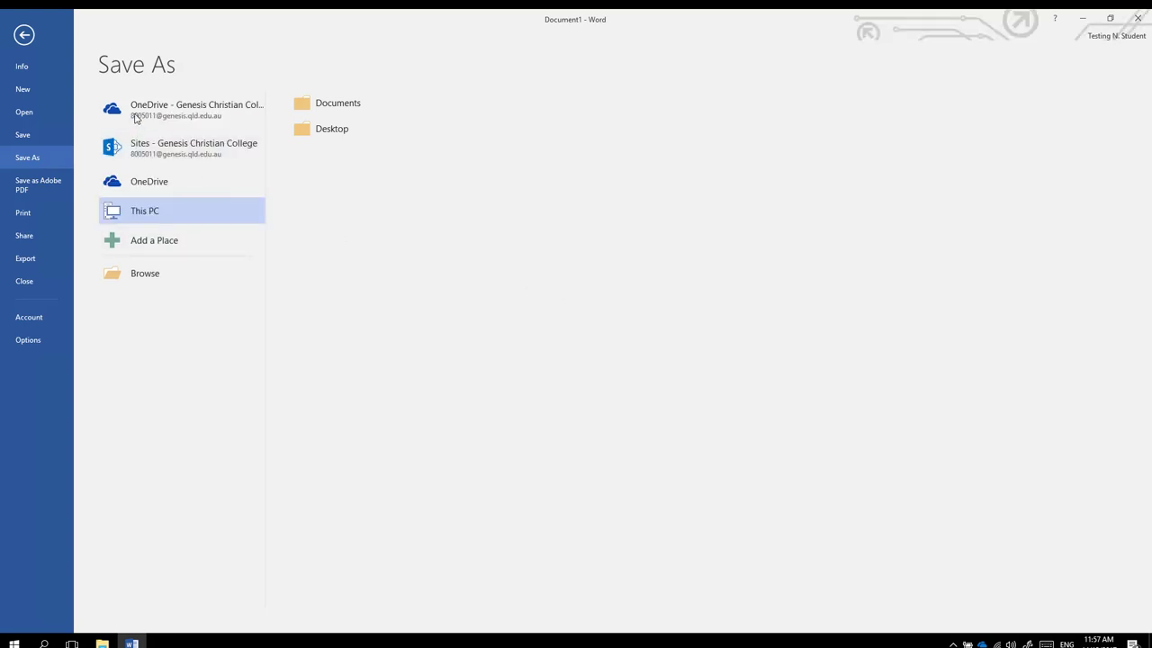
Save the document as 'Test Document 2' in OneDrive - Genesis Christian College's Documents > 2018 folder
click(140, 115)
click(330, 163)
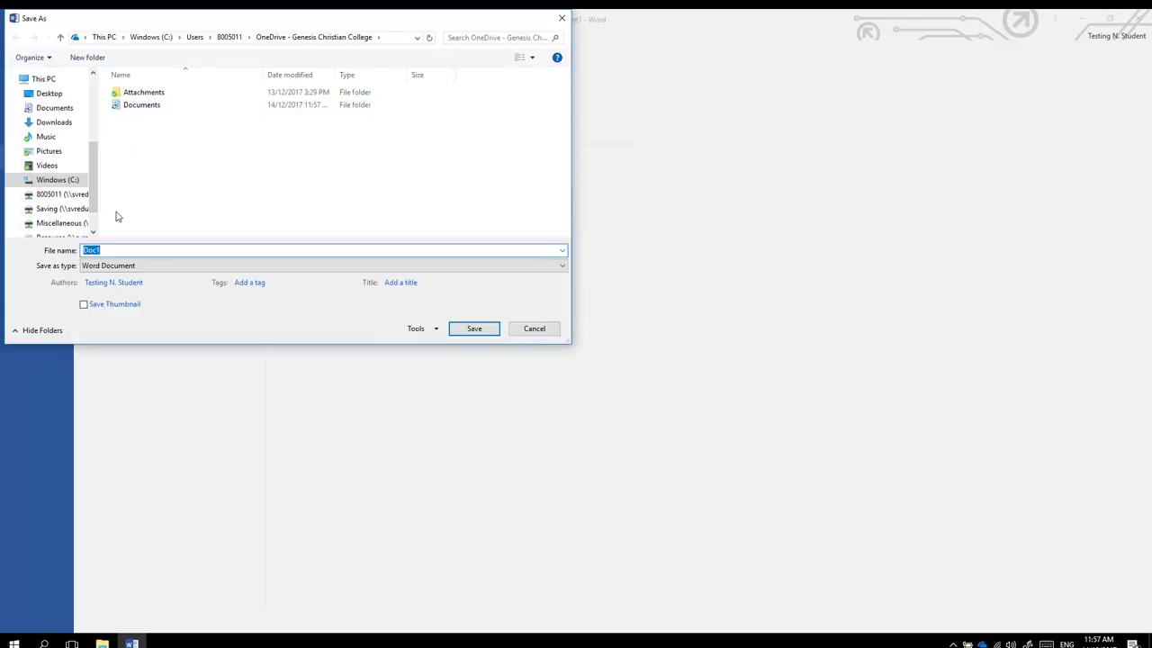
double_click(135, 108)
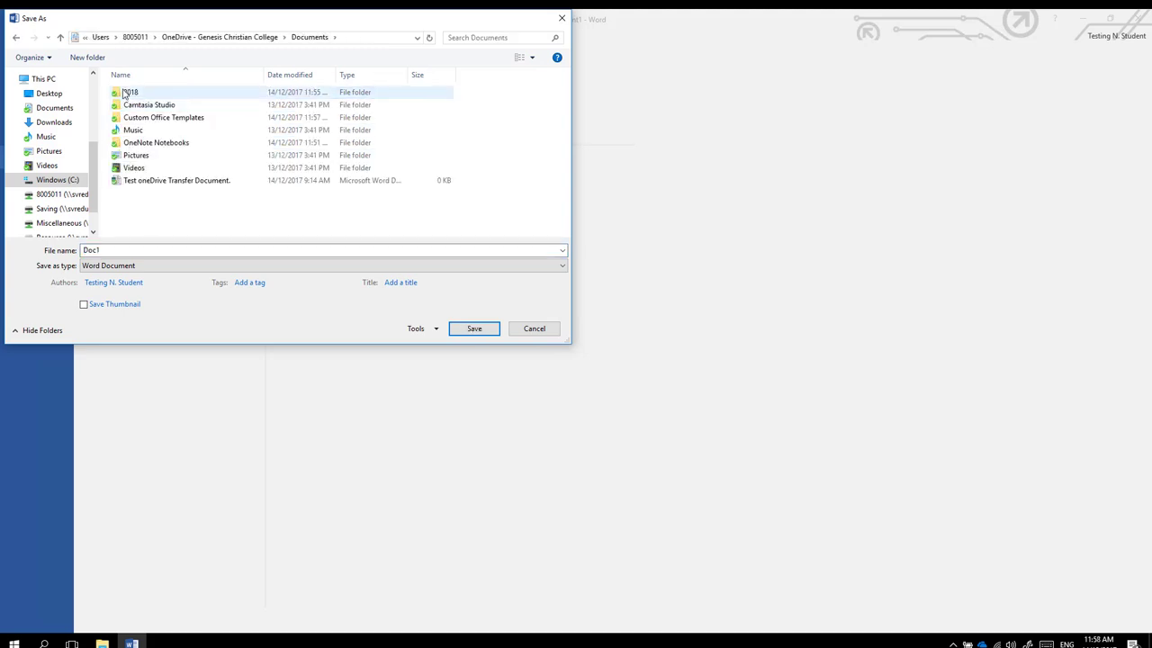
double_click(129, 92)
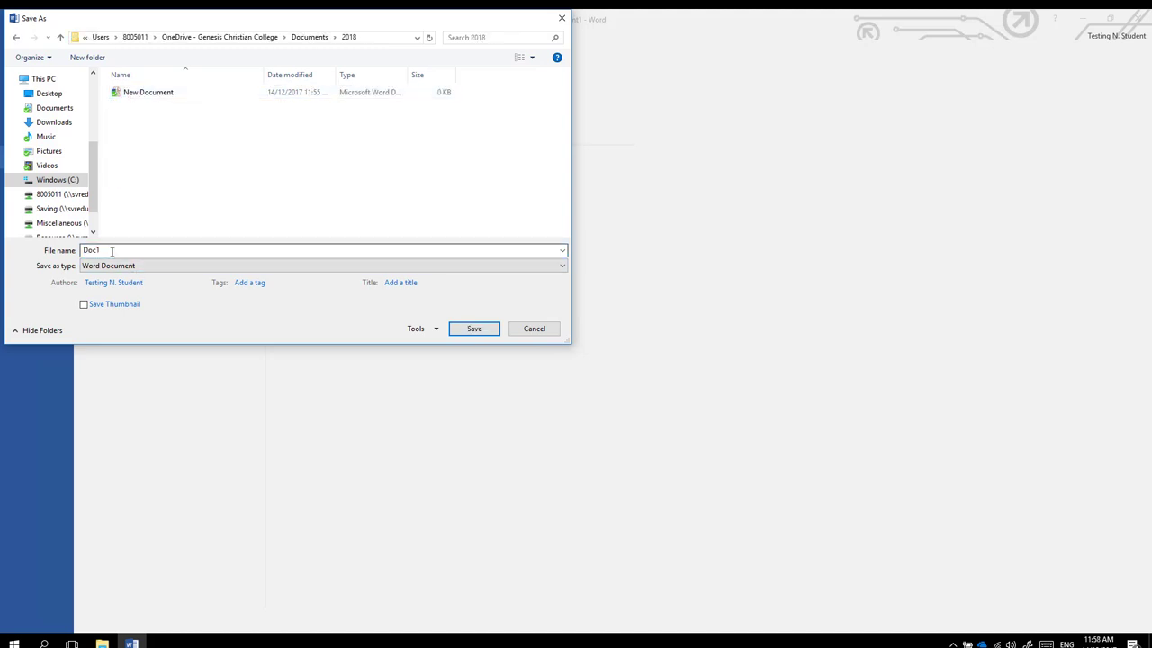
text(Test)
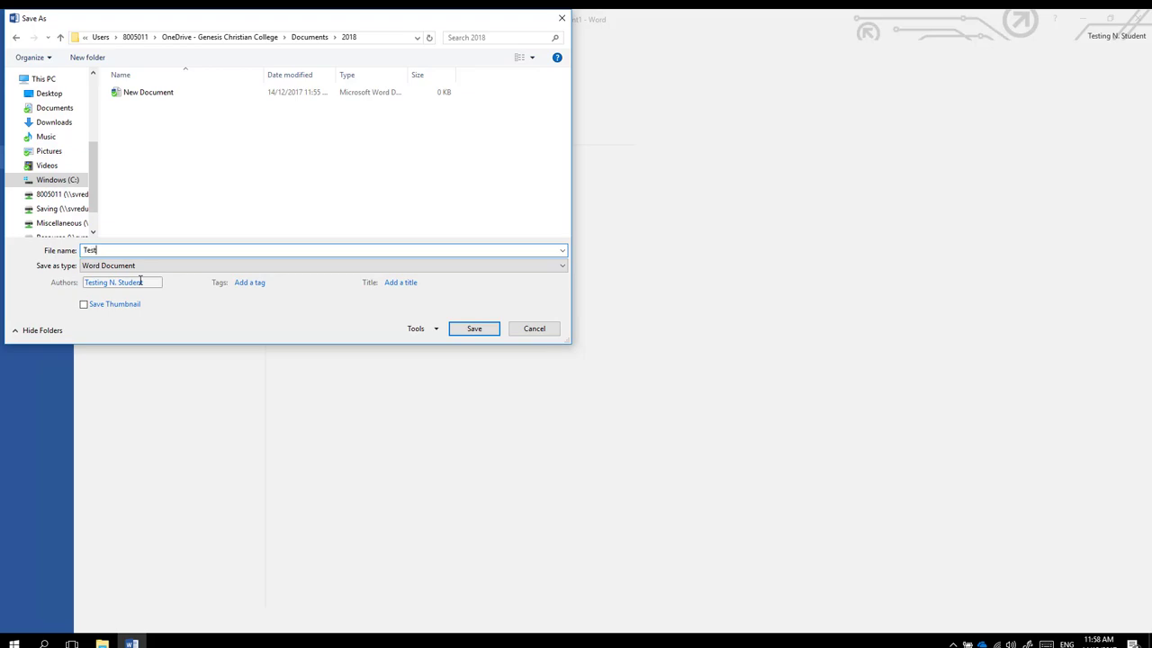
text( Document 2)
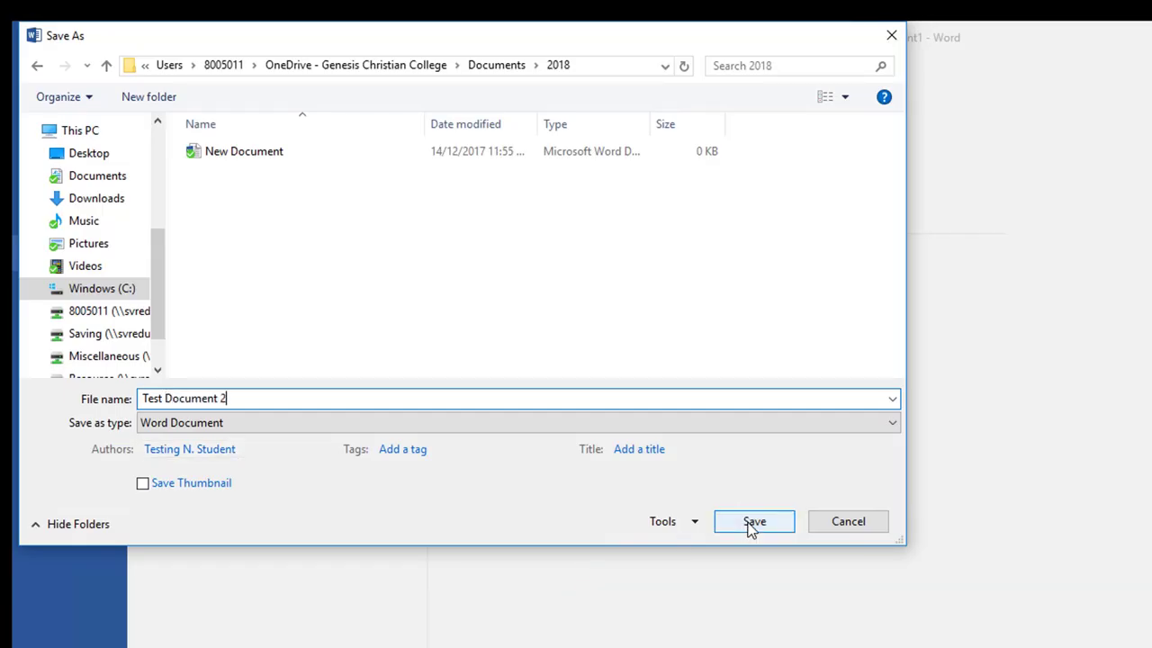
click(752, 530)
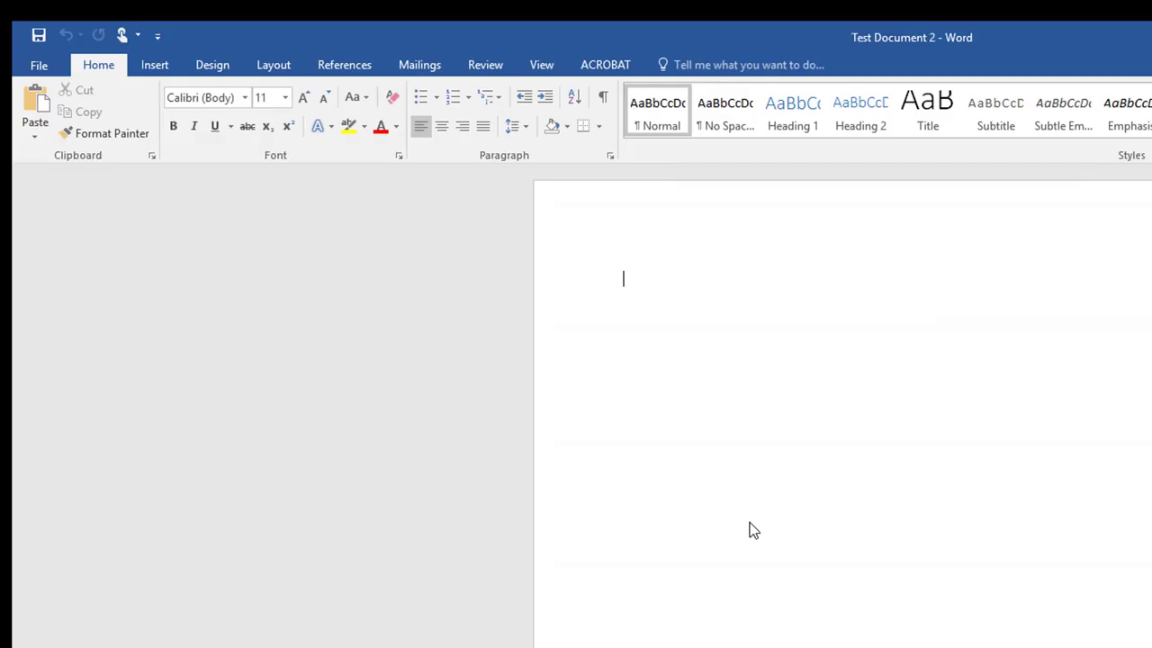
Type 'This is a test document.' and save the changes while closing the document
text(This is a test document.)
key(ctrl+w)
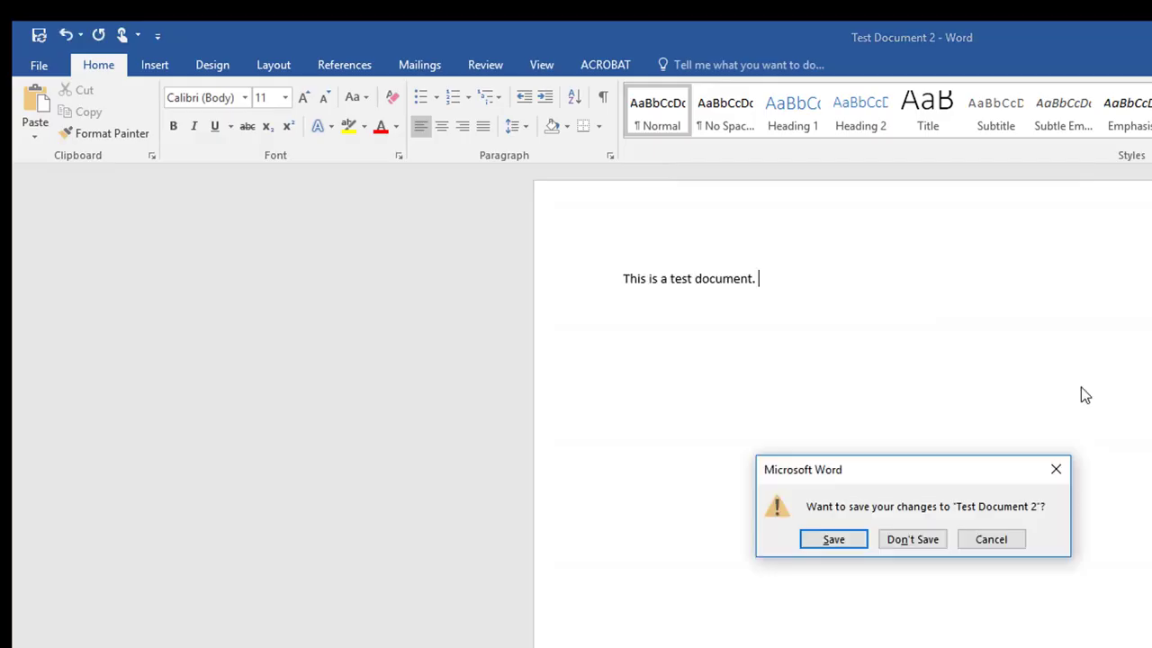
click(830, 540)
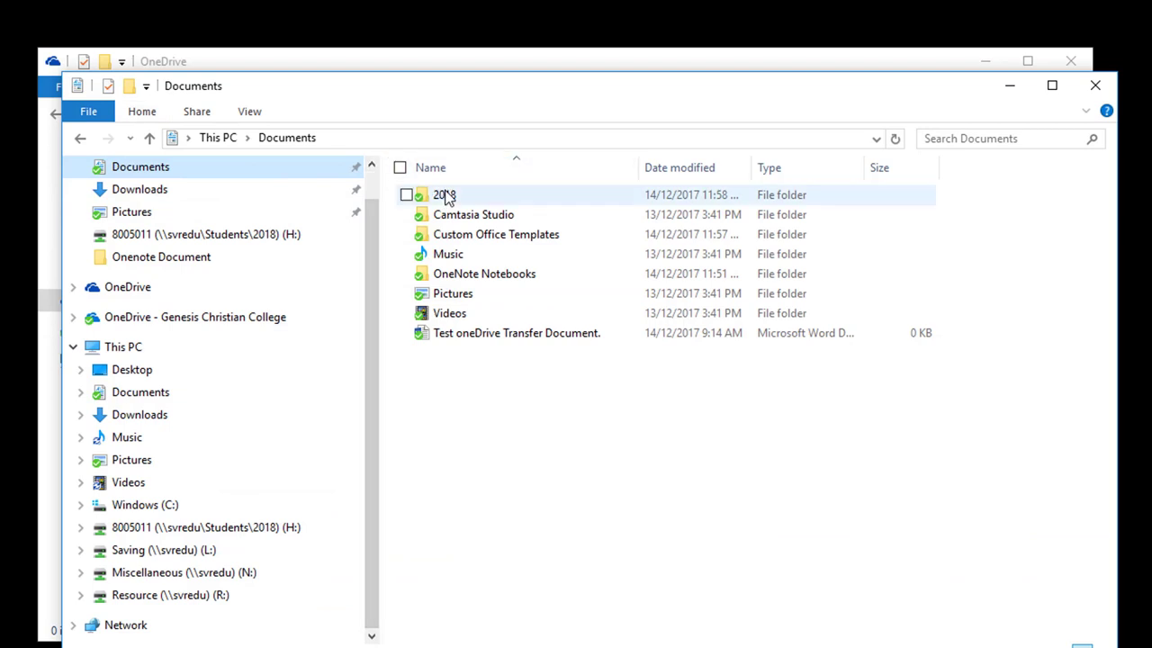
Open the 2018 folder in File Explorer to see Test Document 2 beside New Document
double_click(436, 194)
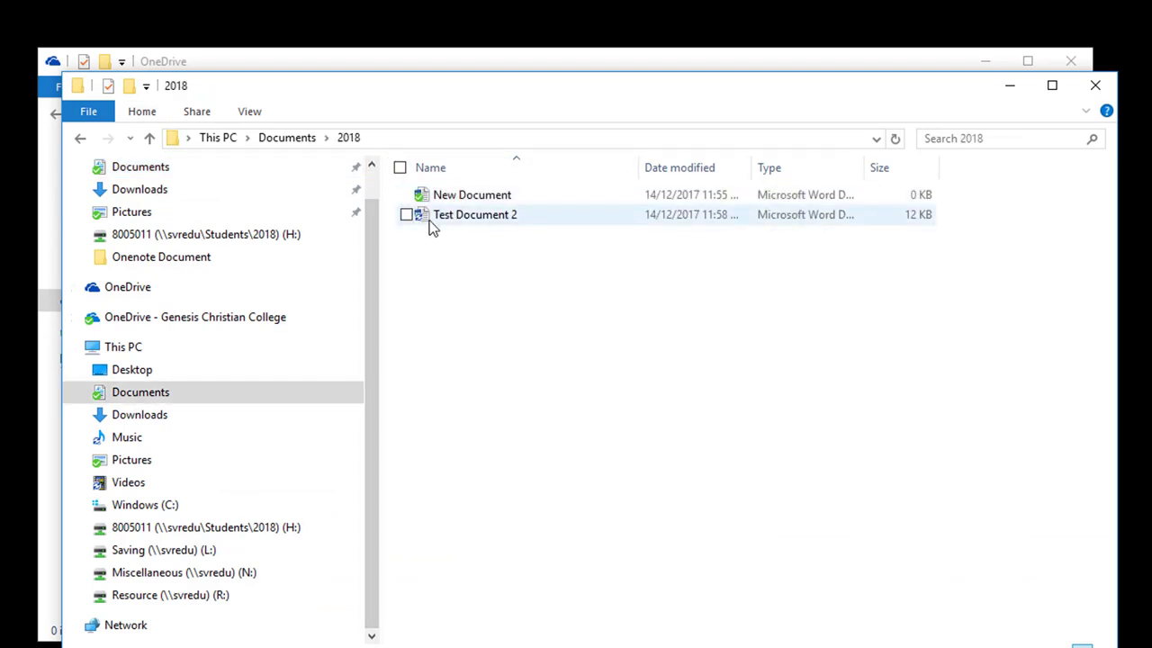